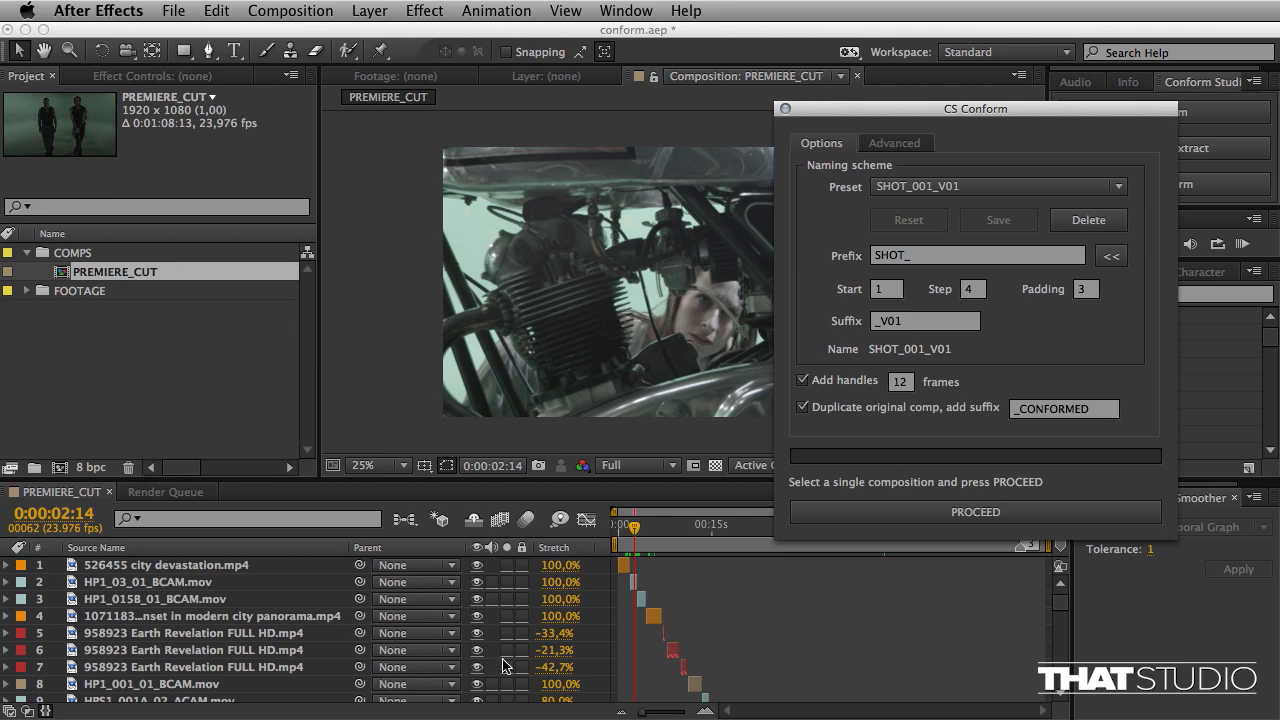
Step: Scrub through the PREMIERE_CUT timeline and examine its layers, their stretch values and the overlapping clips
{"action": "left_click", "coordinate": [1057, 598]}
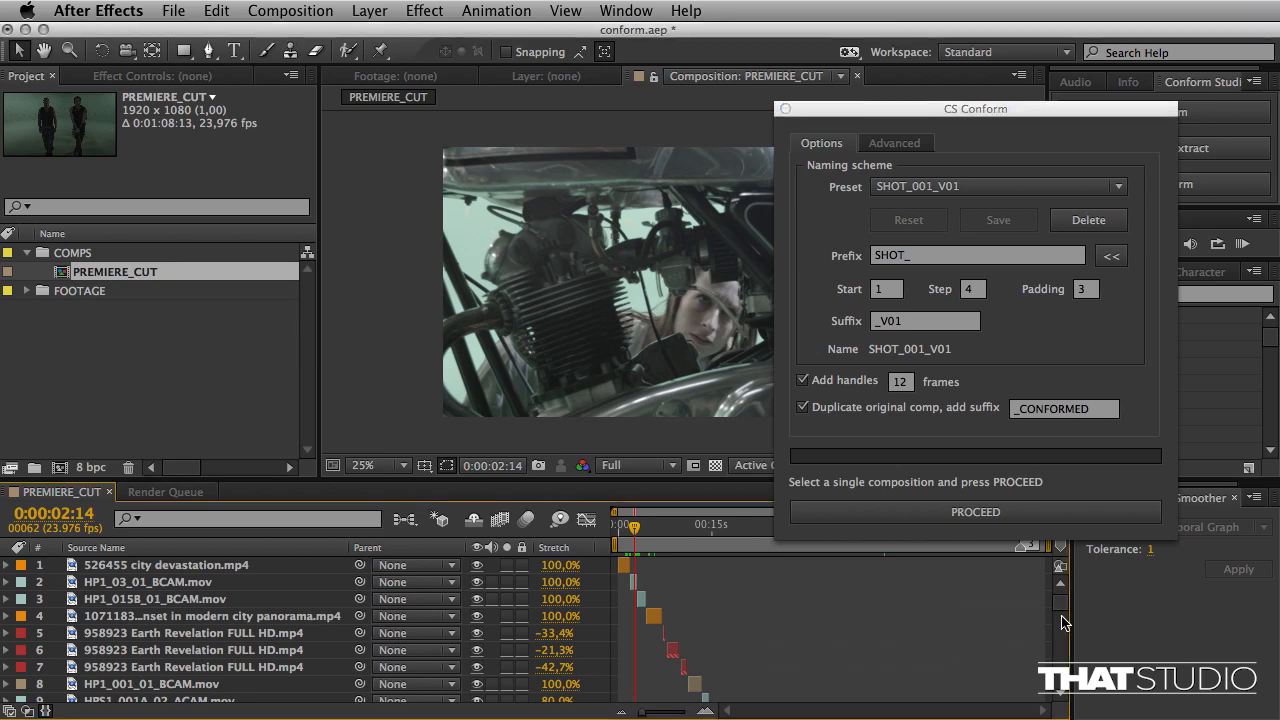
{"action": "mouse_move", "coordinate": [1059, 600]}
{"action": "left_mouse_down"}
{"action": "mouse_move", "coordinate": [1068, 688]}
{"action": "mouse_move", "coordinate": [1064, 598]}
{"action": "left_mouse_up"}
{"action": "left_click", "coordinate": [665, 538]}
{"action": "left_click_drag", "start_coordinate": [665, 538], "coordinate": [687, 538]}
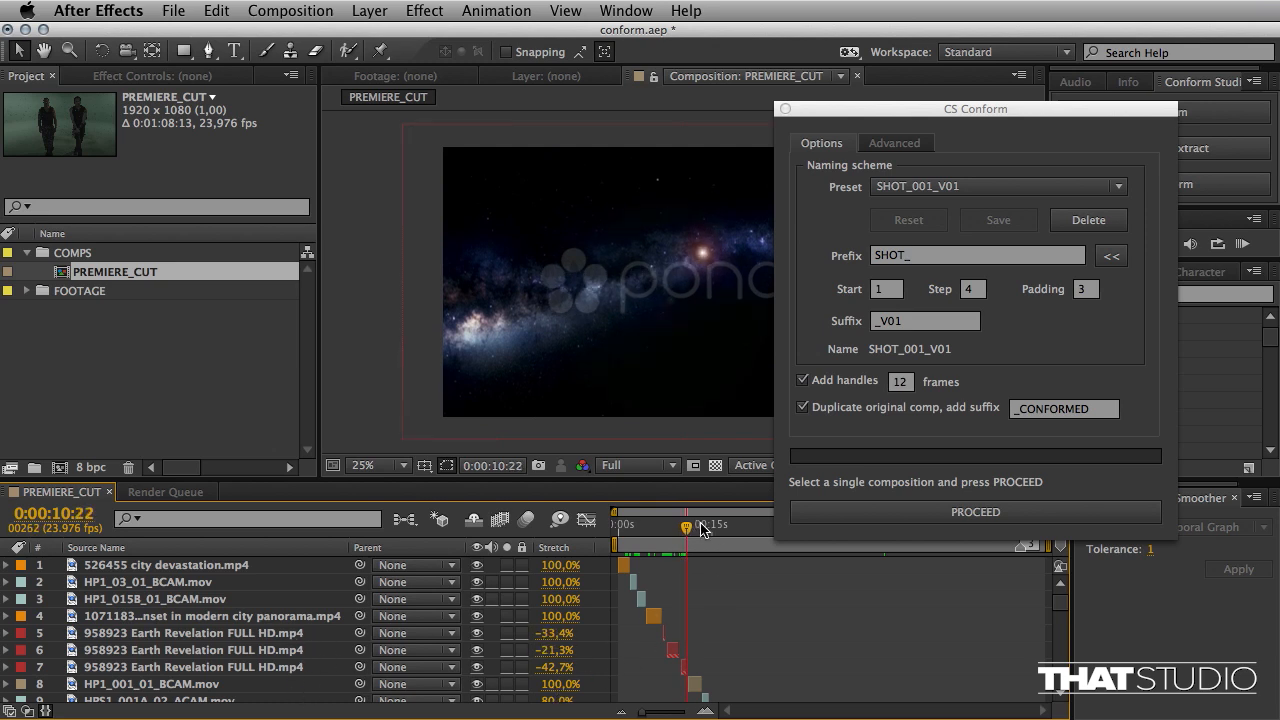
{"action": "left_click", "coordinate": [707, 525]}
{"action": "left_click_drag", "start_coordinate": [707, 525], "coordinate": [701, 525]}
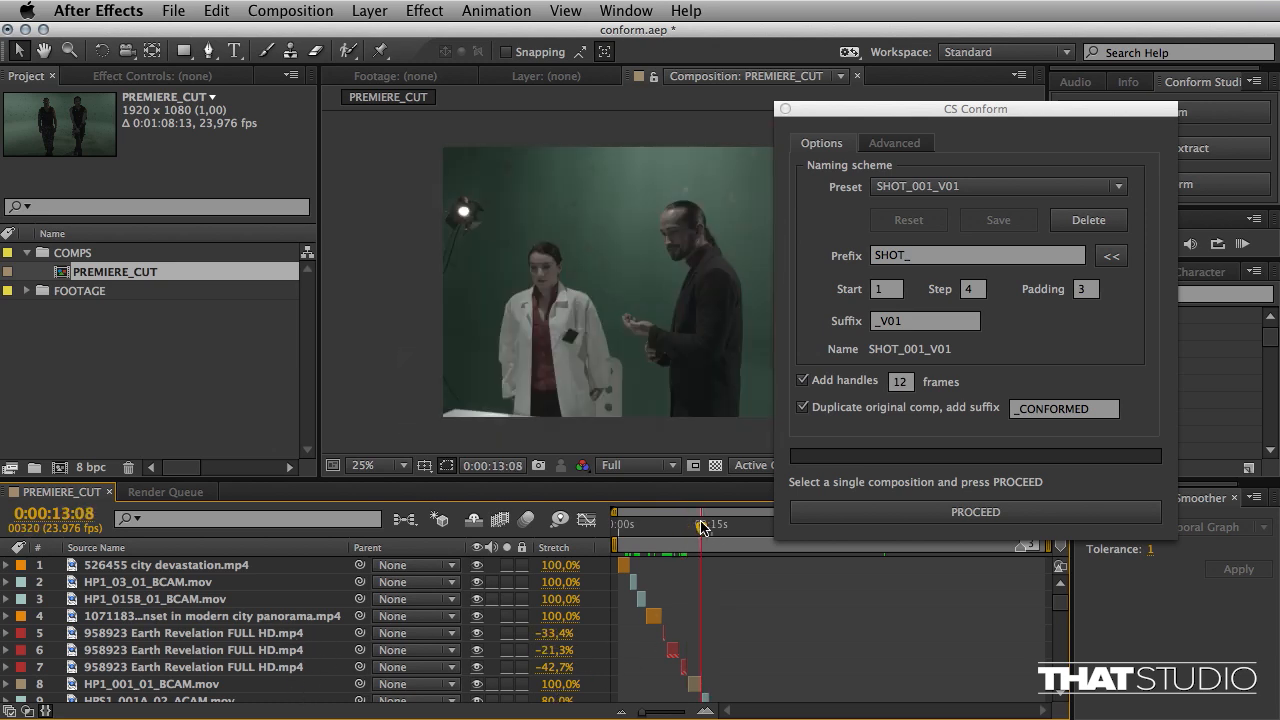
{"action": "scroll", "coordinate": [1060, 605], "scroll_direction": "down", "scroll_amount": 5}
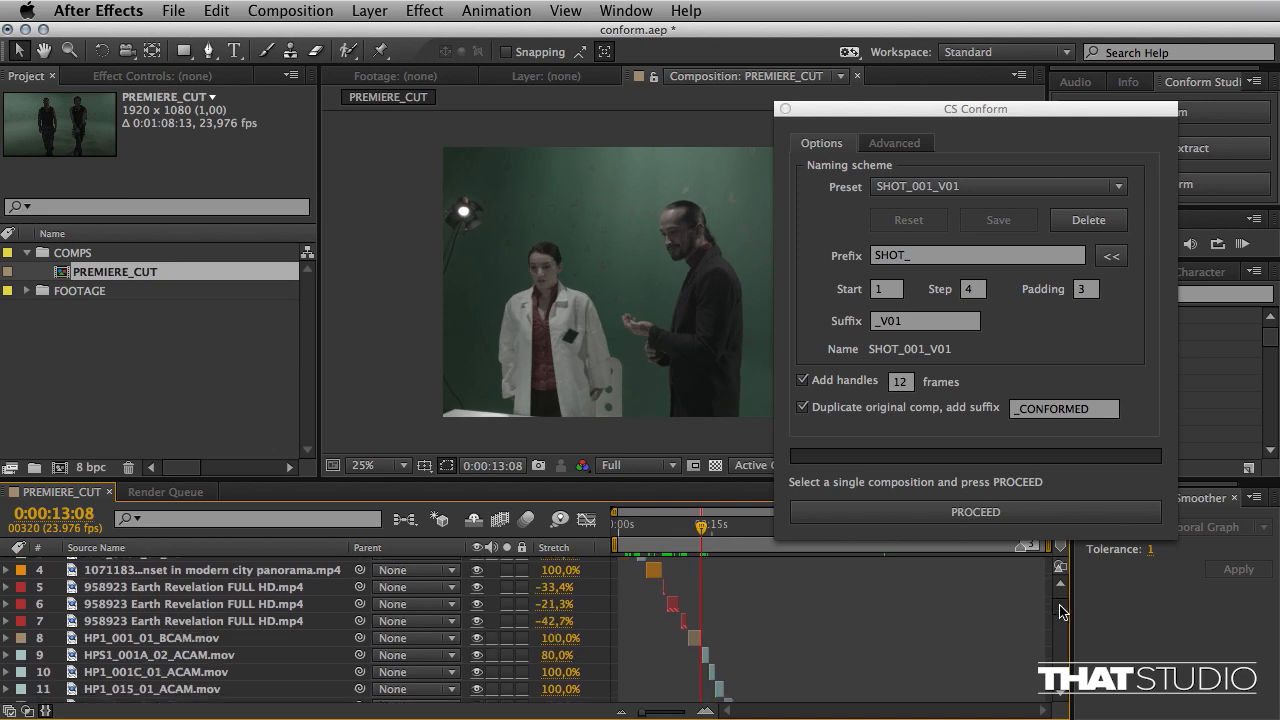
{"action": "left_click", "coordinate": [760, 524]}
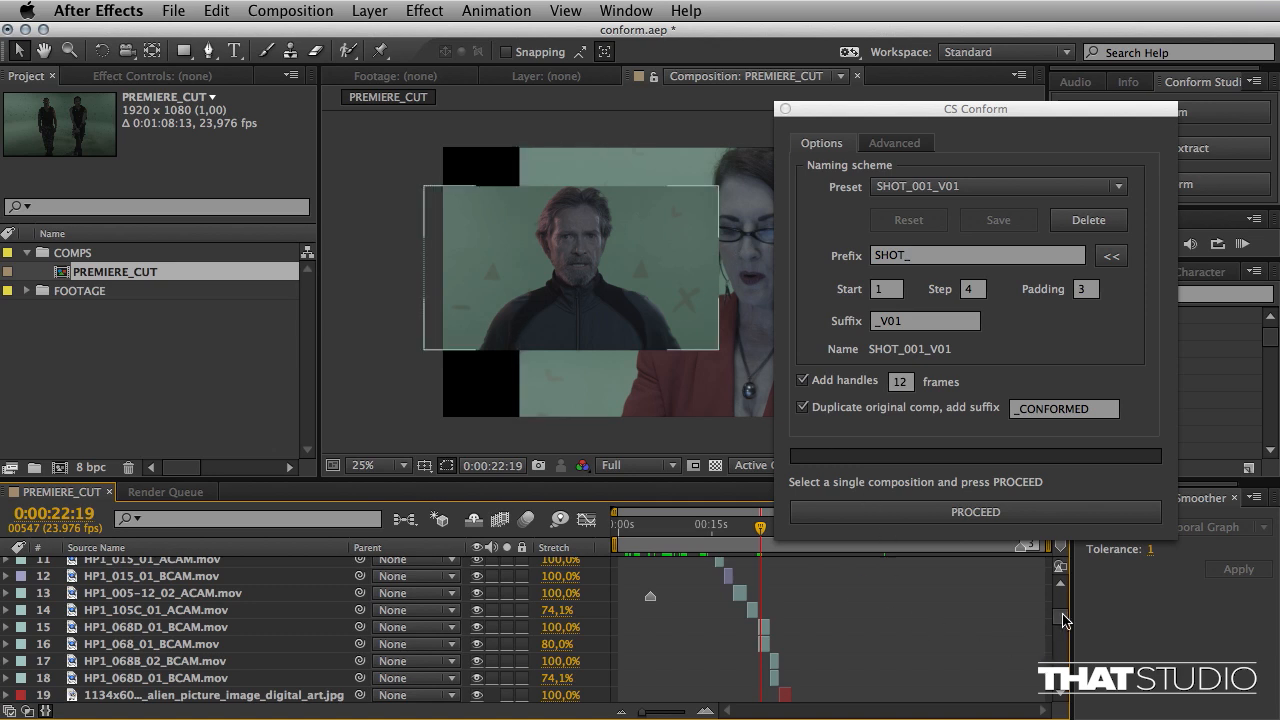
{"action": "scroll", "coordinate": [1058, 620], "scroll_direction": "up", "scroll_amount": 5}
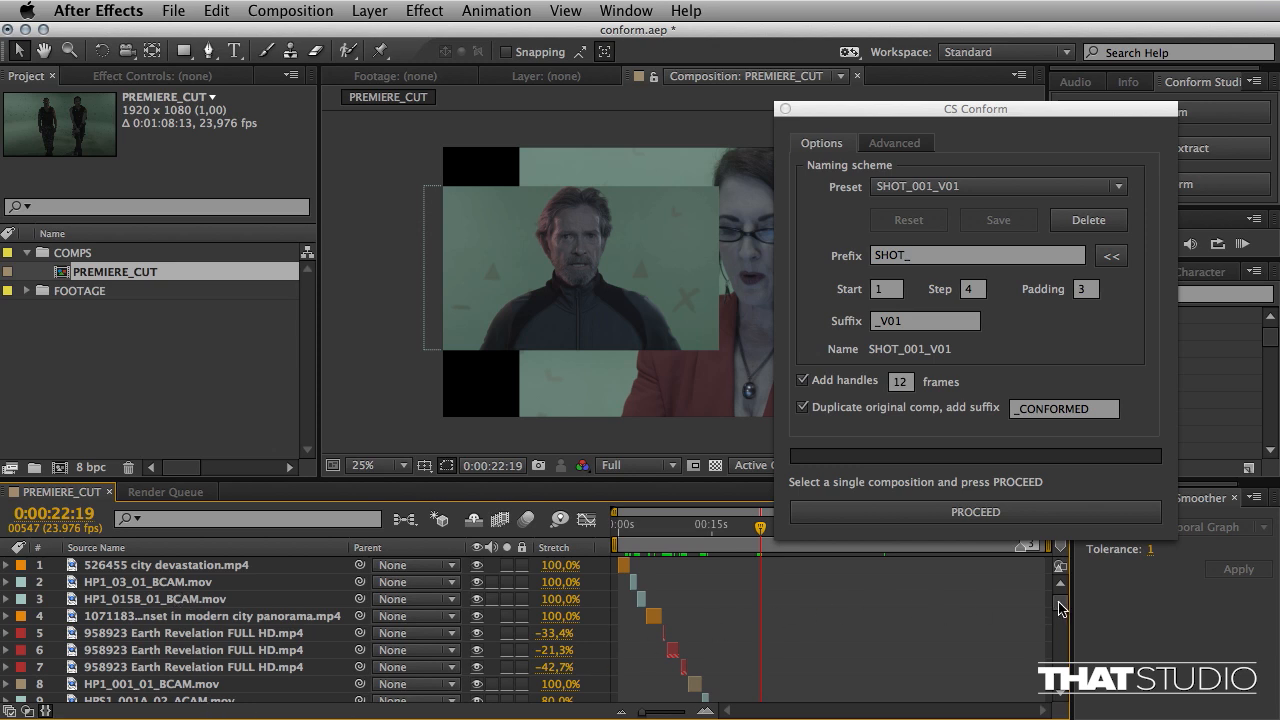
{"action": "mouse_move", "coordinate": [1060, 606]}
{"action": "left_mouse_down"}
{"action": "mouse_move", "coordinate": [1073, 690]}
{"action": "mouse_move", "coordinate": [1068, 595]}
{"action": "left_mouse_up"}
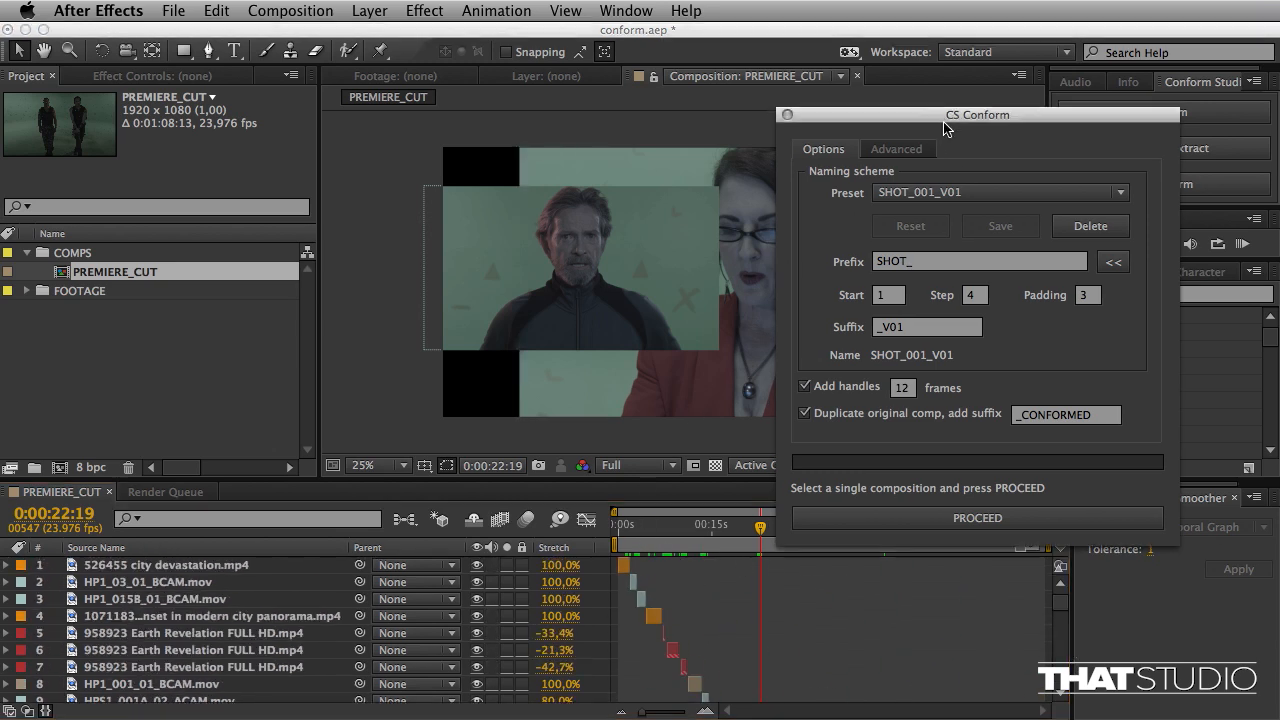
Step: Load the hp_trailer_vfx_S00010_conform_00 naming preset and review its prefix, start, step and padding values
{"action": "left_click_drag", "start_coordinate": [941, 115], "coordinate": [939, 130]}
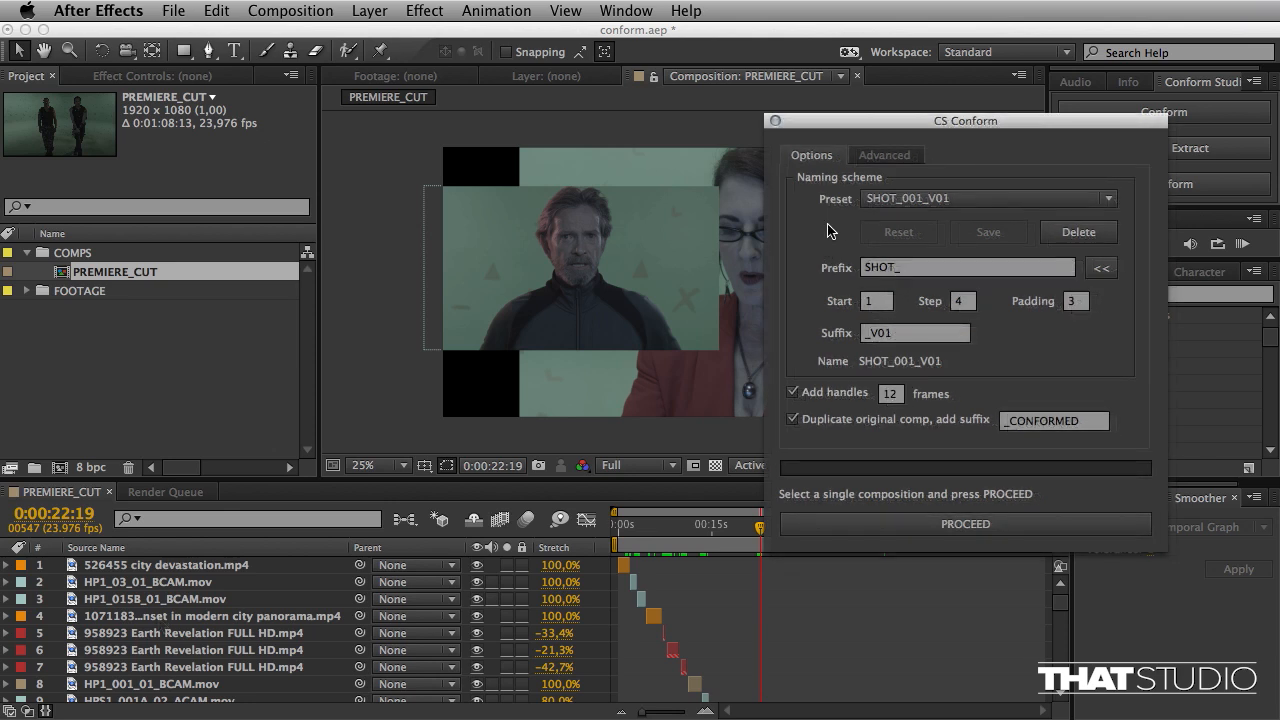
{"action": "left_click_drag", "start_coordinate": [881, 128], "coordinate": [881, 135]}
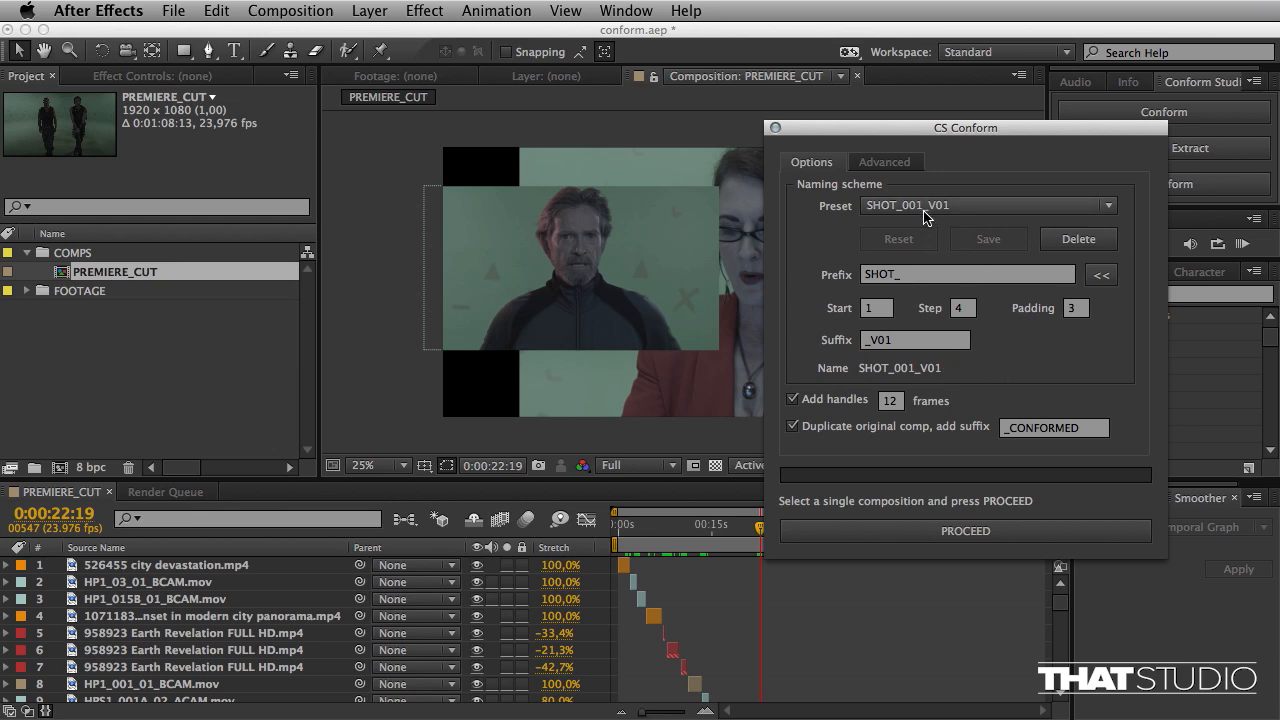
{"action": "left_click", "coordinate": [886, 212]}
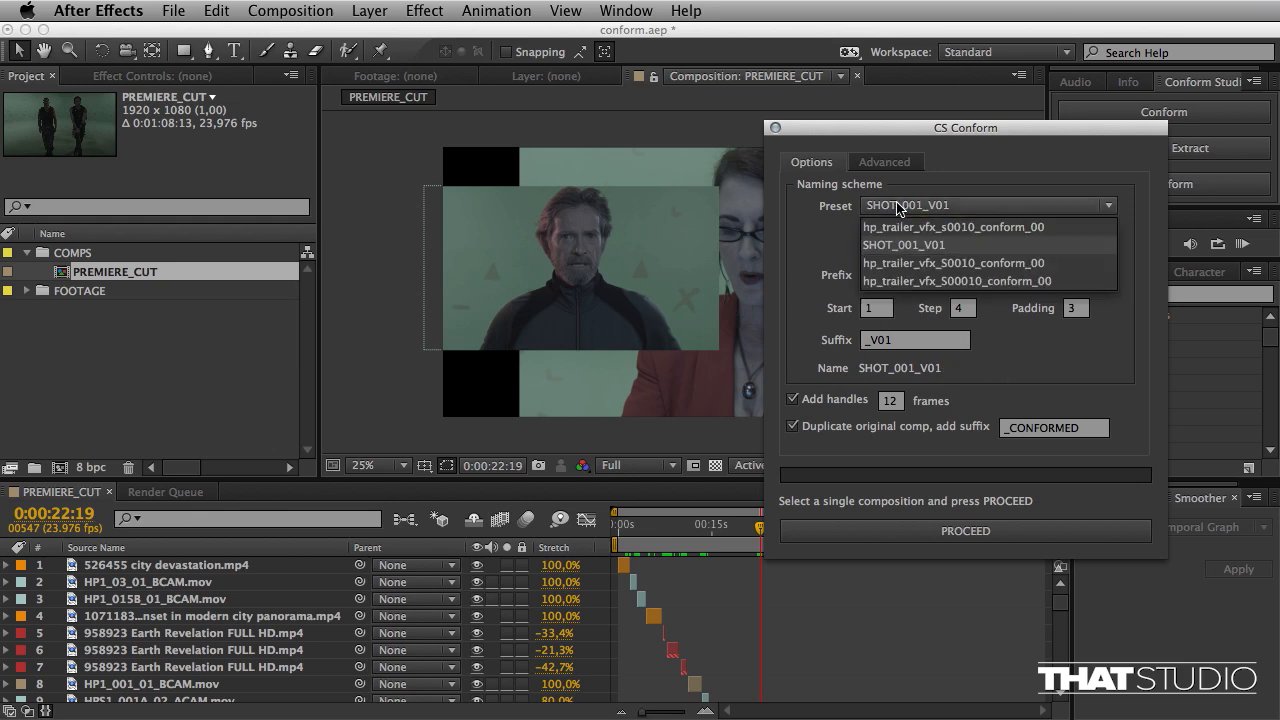
{"action": "left_click", "coordinate": [894, 282]}
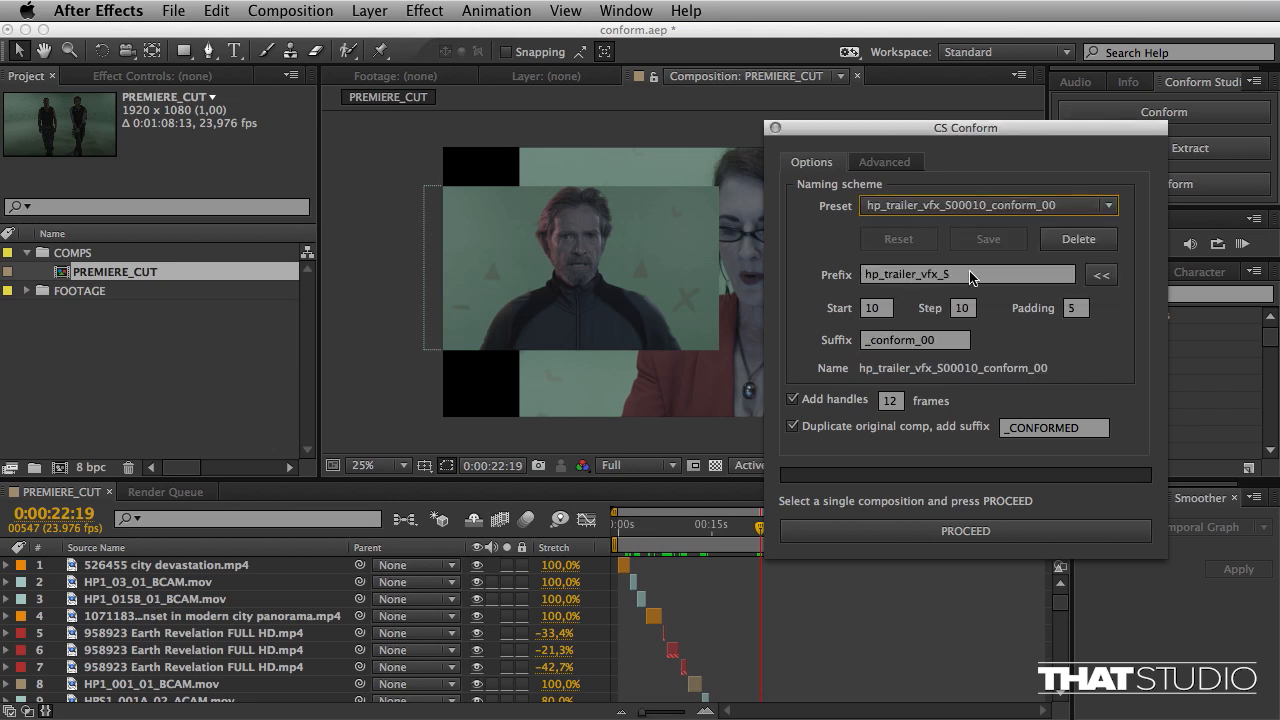
{"action": "left_click_drag", "start_coordinate": [968, 274], "coordinate": [906, 309]}
{"action": "left_click", "coordinate": [879, 312]}
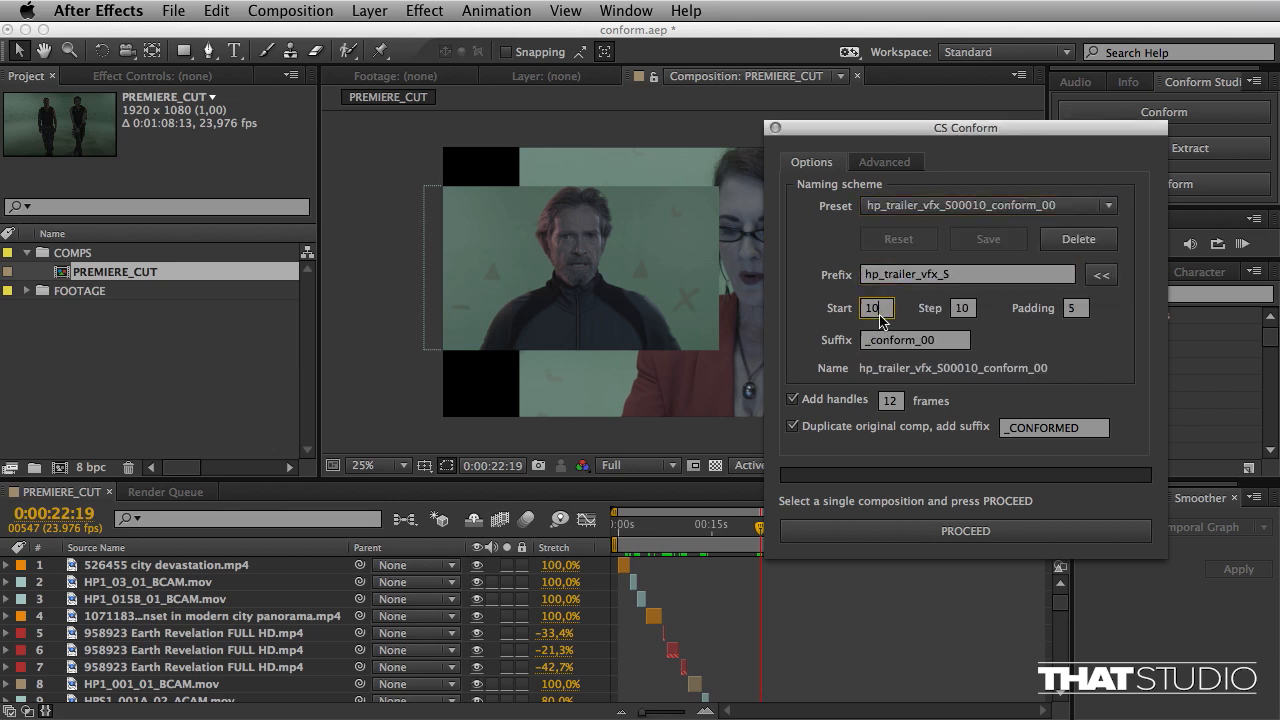
{"action": "left_click", "coordinate": [961, 310]}
{"action": "left_click", "coordinate": [1074, 310]}
Step: Replace "conform" in the naming suffix with the artist's name, keeping the ending _00, and save it as a new preset
{"action": "left_click", "coordinate": [900, 350]}
{"action": "left_click_drag", "start_coordinate": [866, 340], "coordinate": [912, 338]}
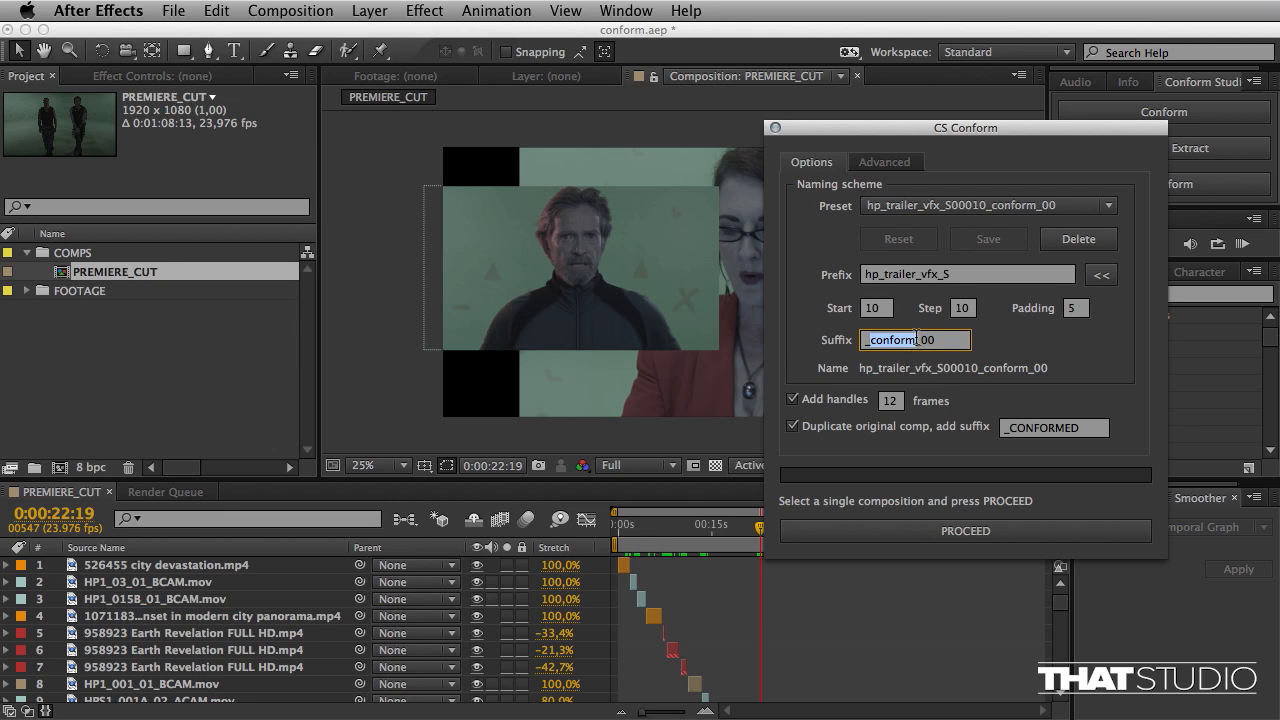
{"action": "type", "text": "_bwalx"}
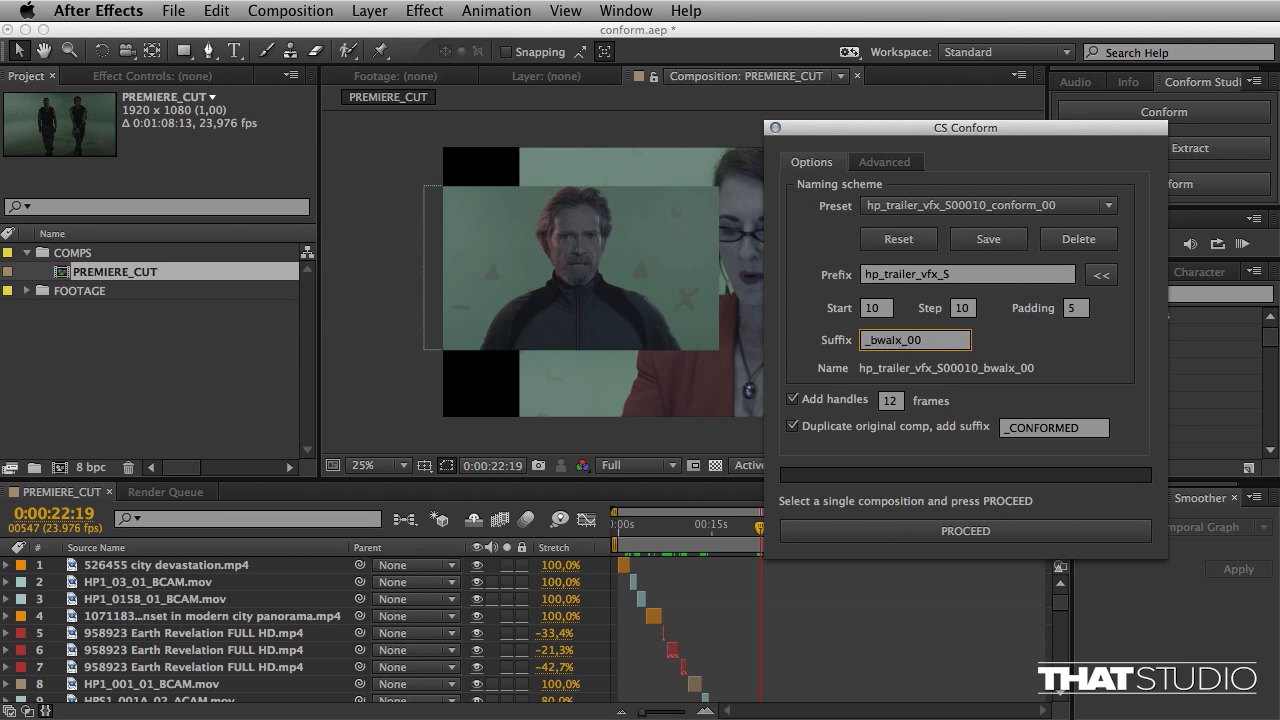
{"action": "key", "text": "BackSpace"}
{"action": "type", "text": "czak"}
{"action": "left_click", "coordinate": [996, 242]}
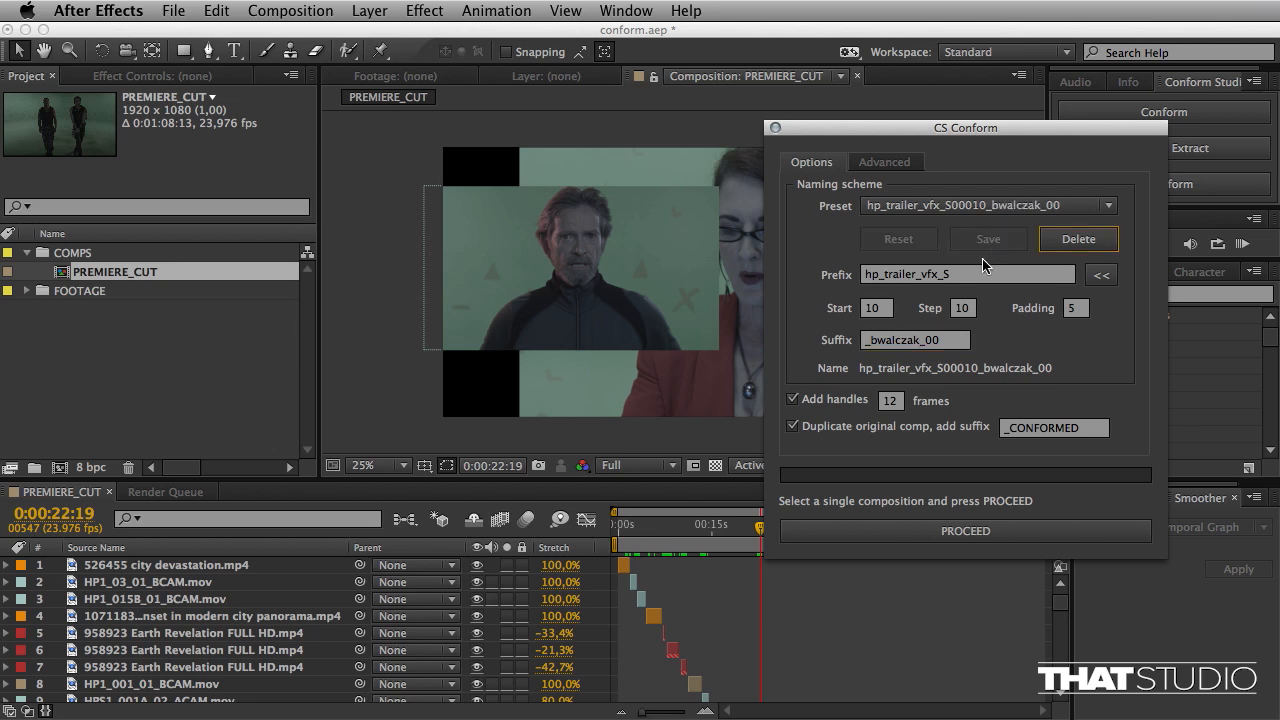
Step: Delete the presets hp_trailer_vfx_S0010_conform_00 and hp_trailer_vfx_s0010_conform_00, and reselect the preset with the artist's name in its suffix
{"action": "left_click", "coordinate": [987, 207]}
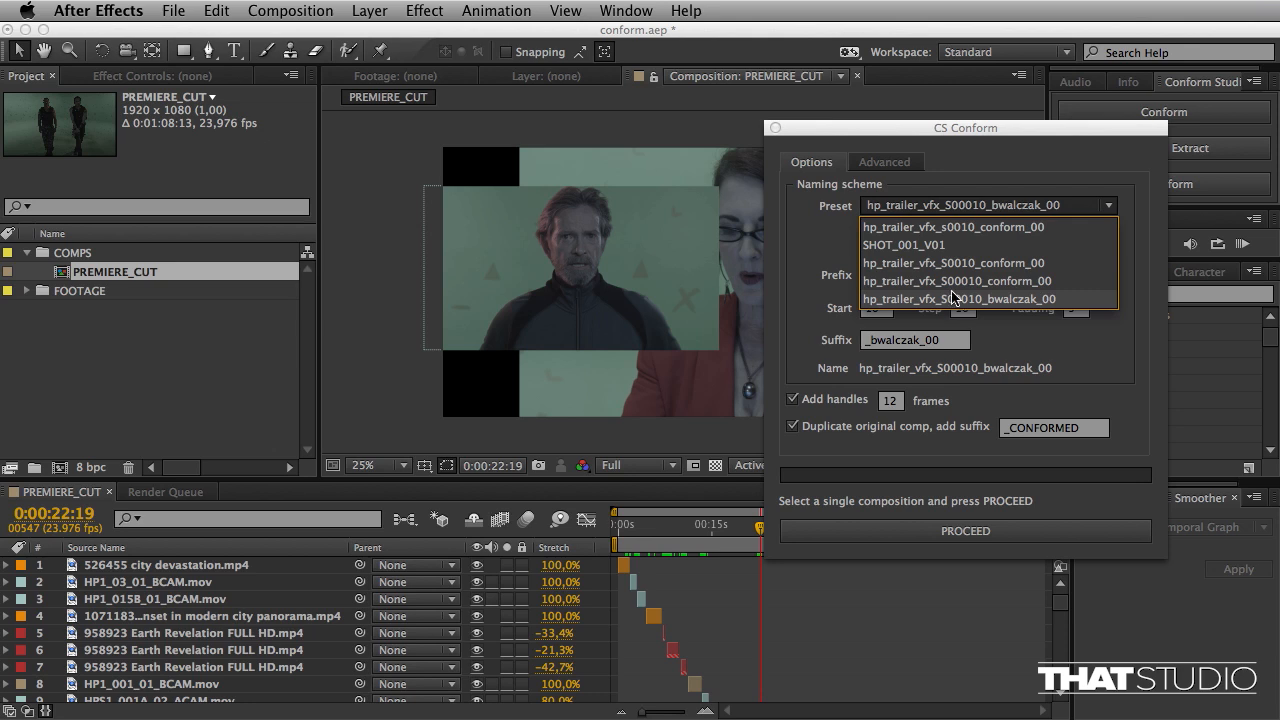
{"action": "left_click", "coordinate": [940, 228]}
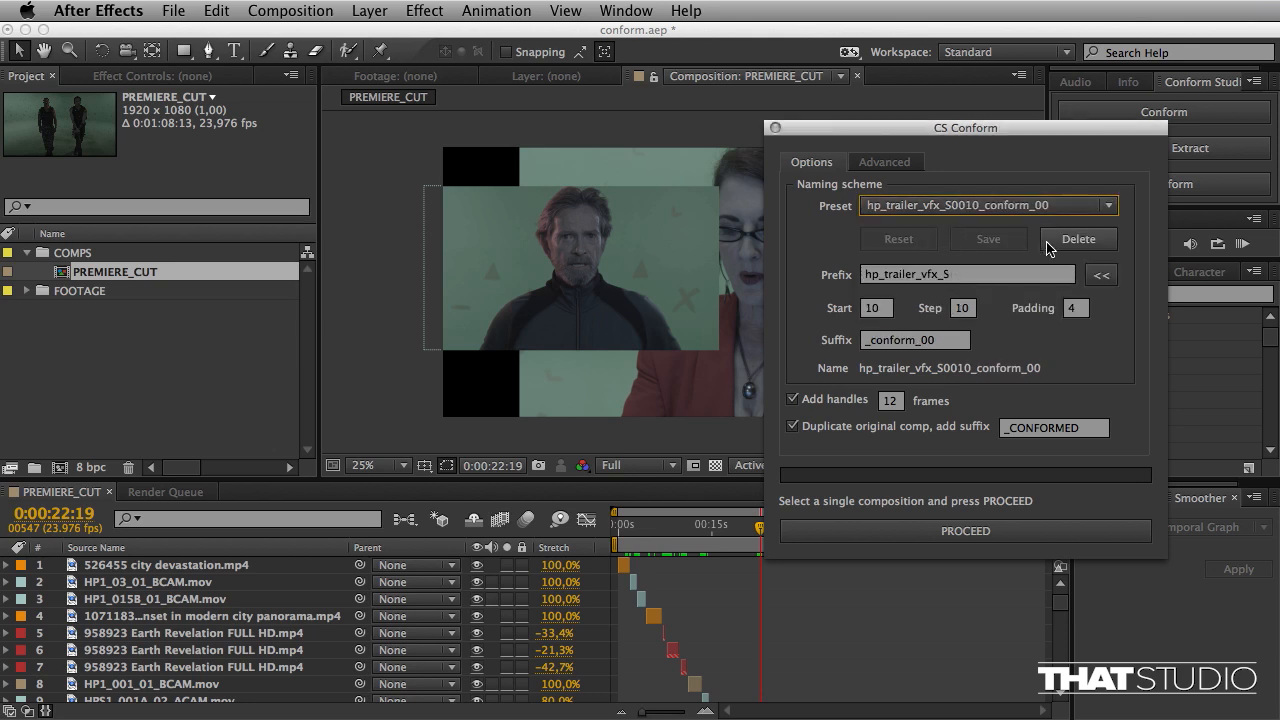
{"action": "left_click", "coordinate": [963, 206]}
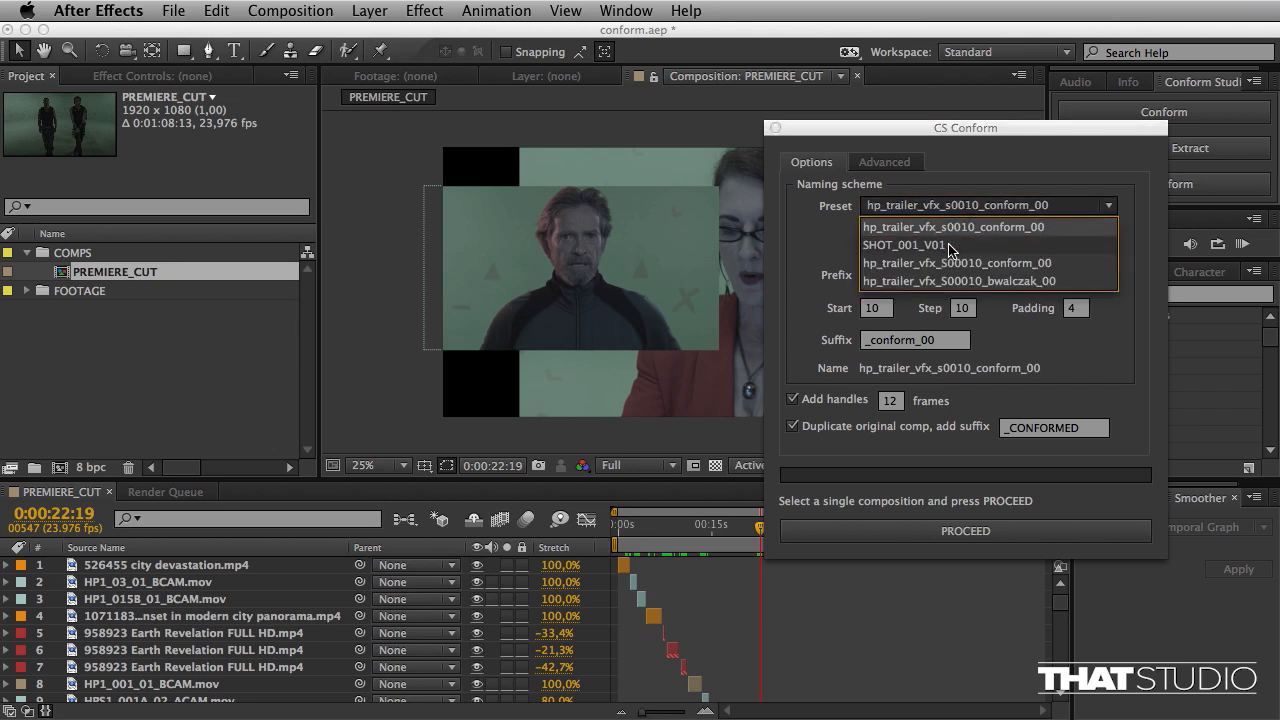
{"action": "left_click", "coordinate": [965, 231]}
{"action": "left_click", "coordinate": [1078, 239]}
{"action": "left_click", "coordinate": [1000, 206]}
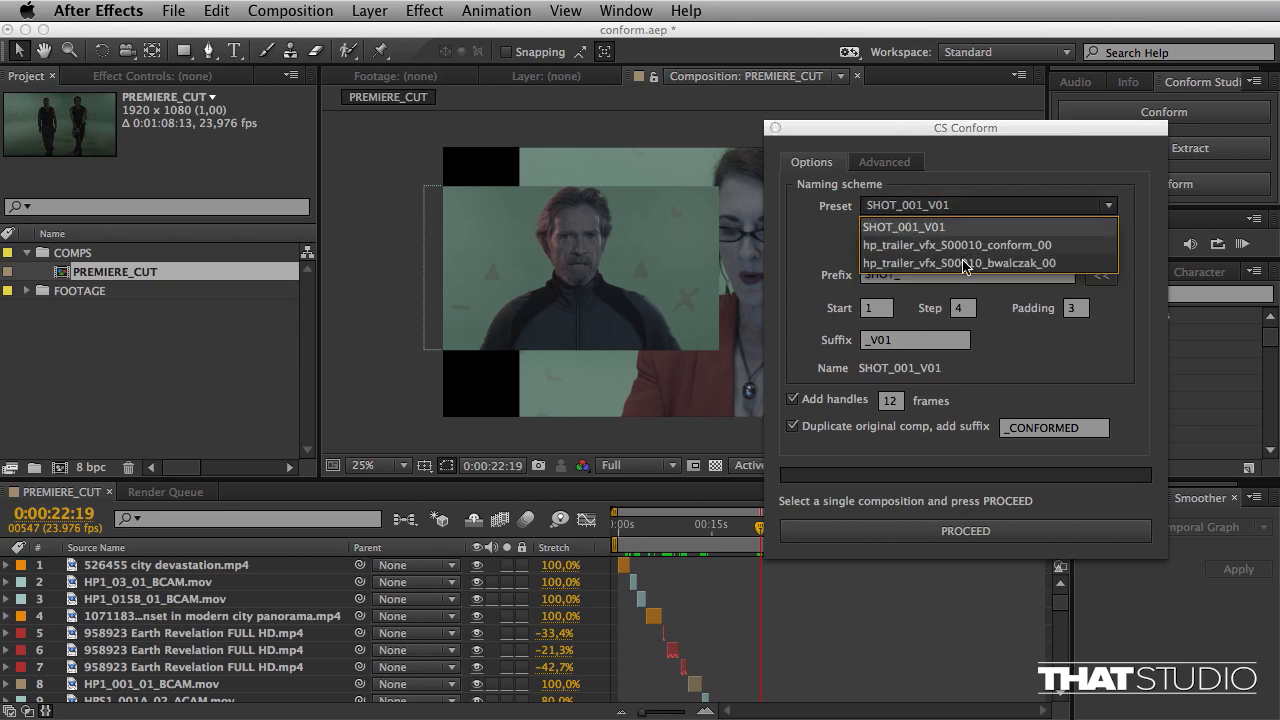
{"action": "left_click", "coordinate": [953, 263]}
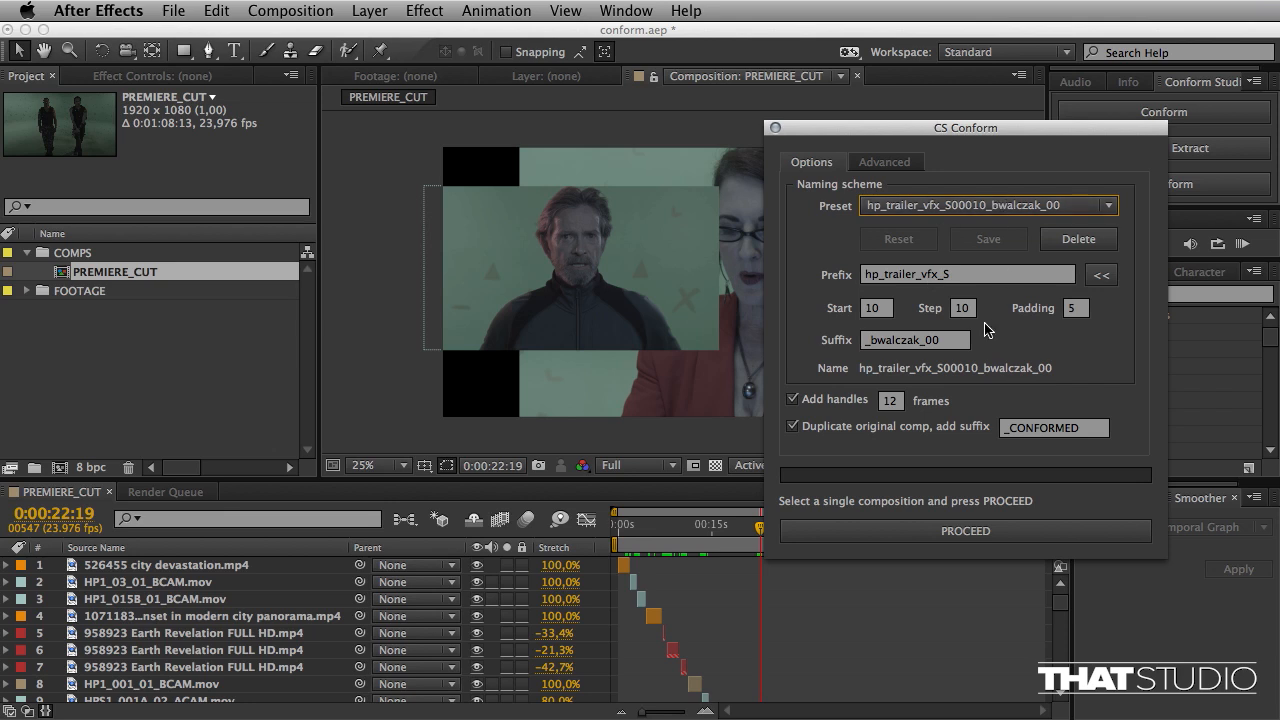
{"action": "left_click", "coordinate": [880, 165]}
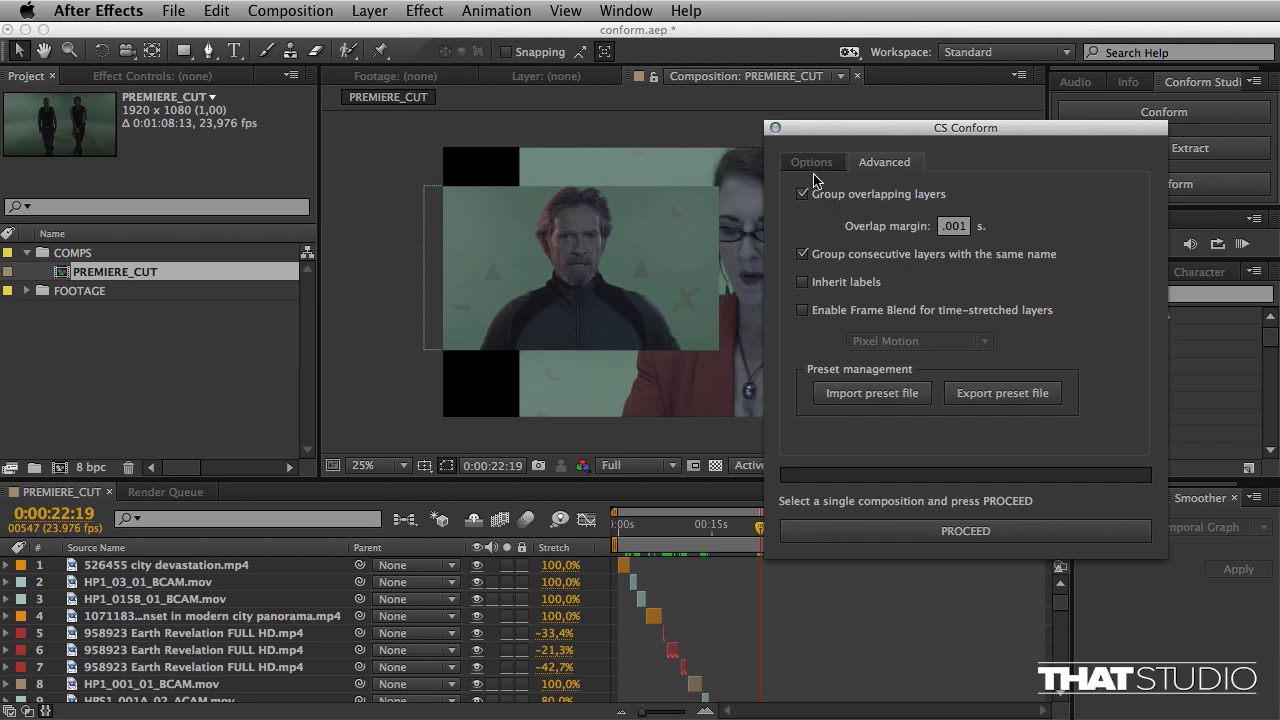
{"action": "left_click", "coordinate": [957, 396]}
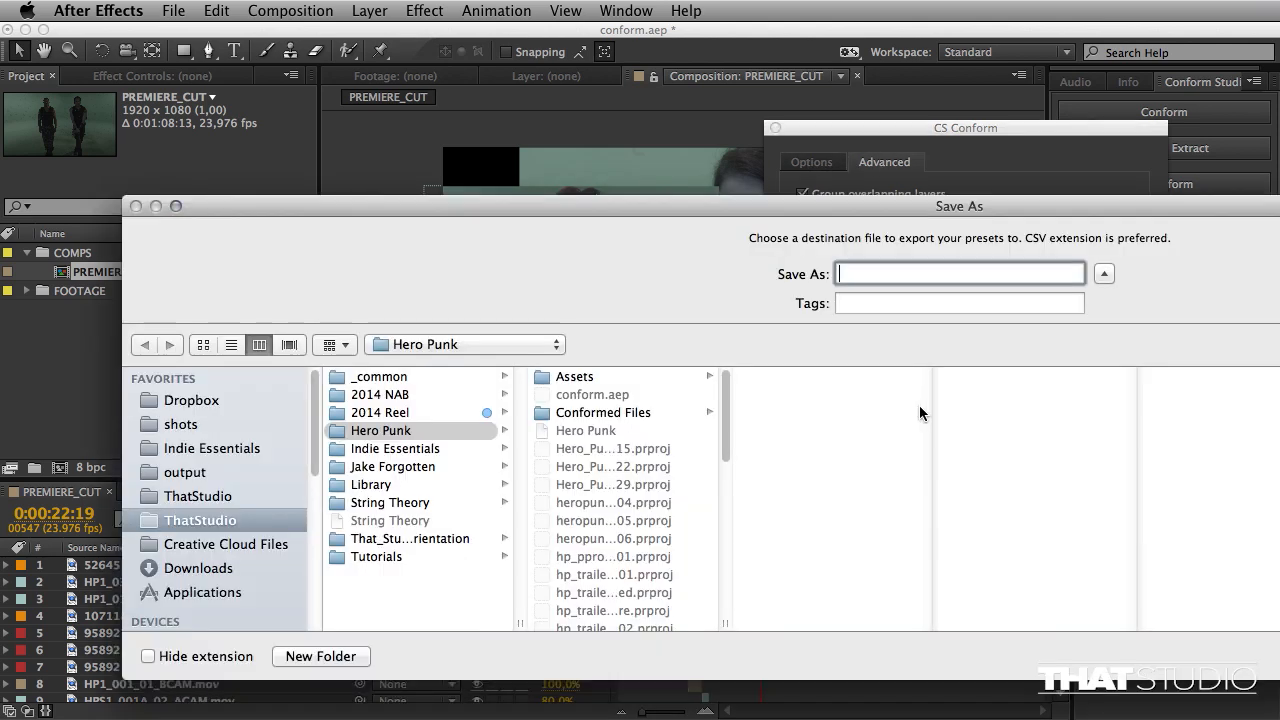
{"action": "key", "text": "Escape"}
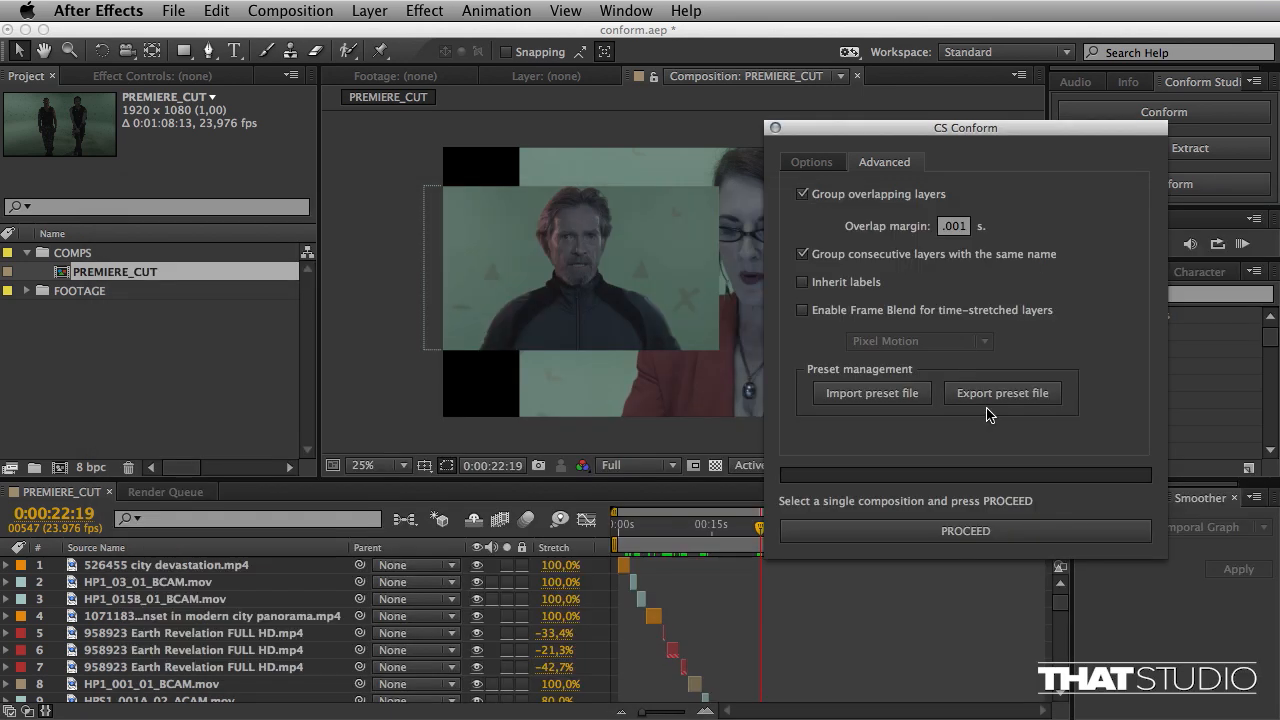
{"action": "left_click", "coordinate": [813, 164]}
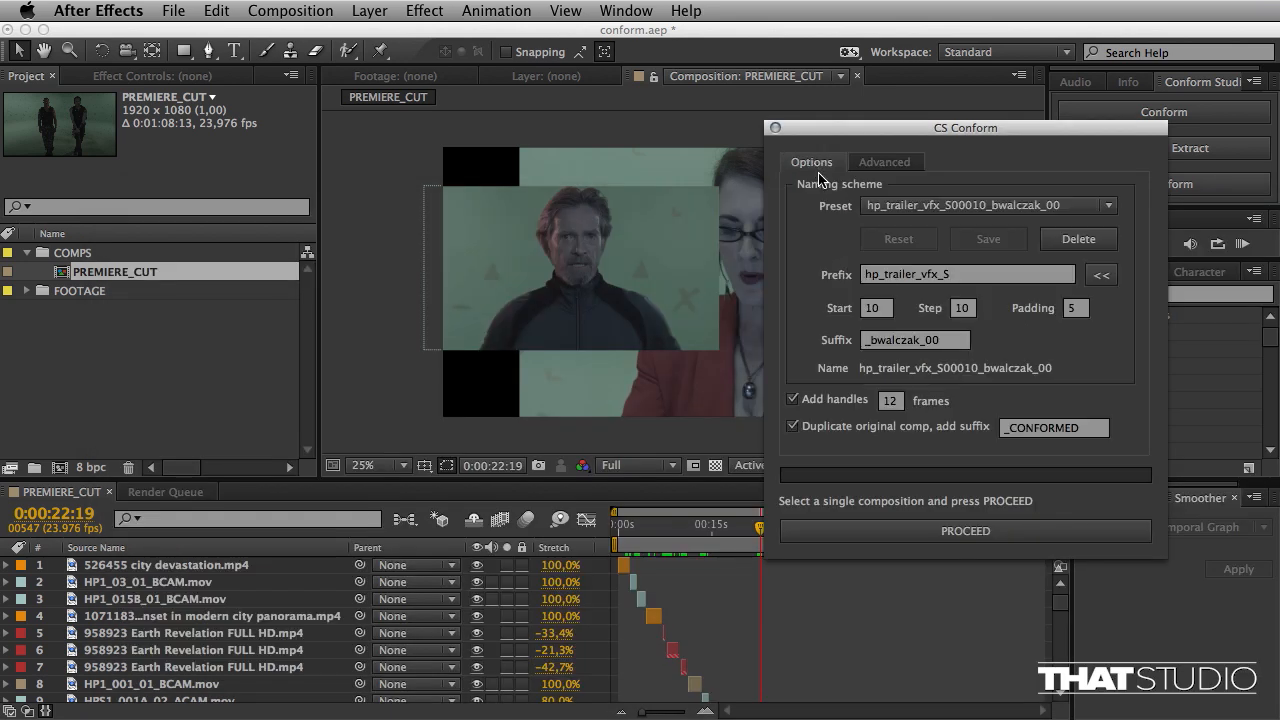
Step: Try the FOOTAGE folder's name as the naming prefix, and reset the naming scheme to the saved preset
{"action": "left_click", "coordinate": [893, 275]}
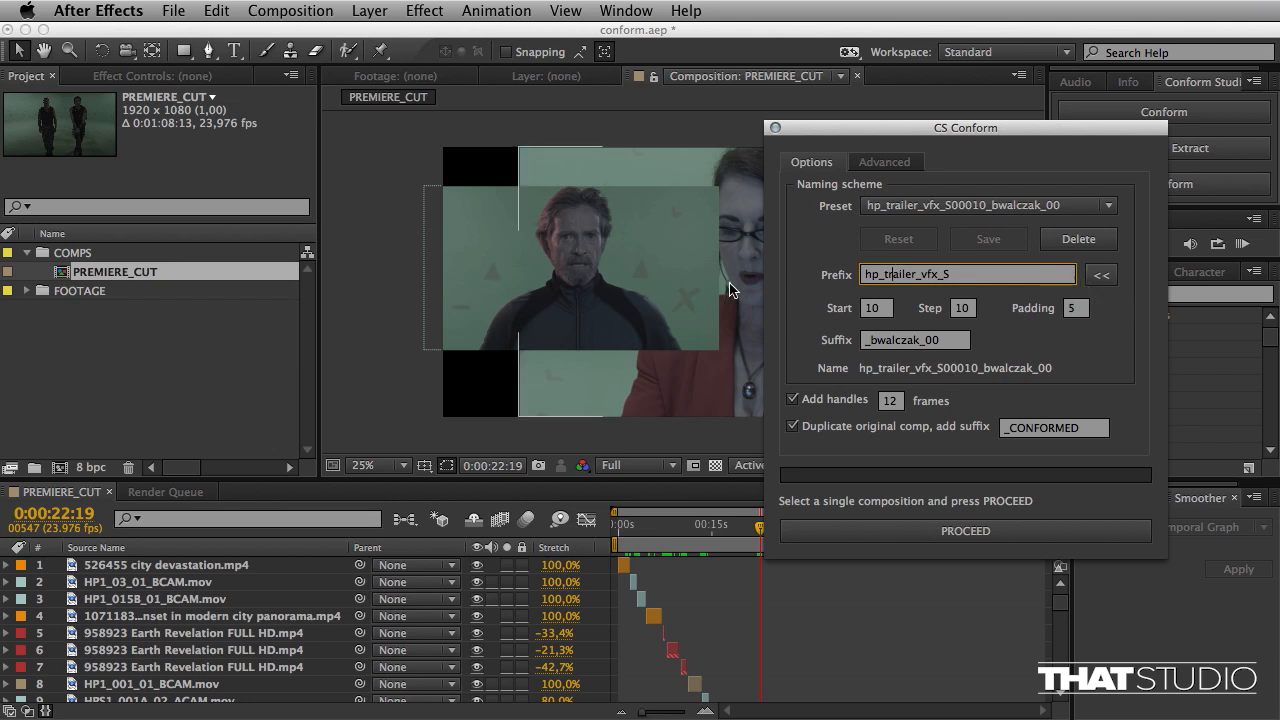
{"action": "left_click", "coordinate": [160, 292]}
{"action": "left_click", "coordinate": [1090, 285]}
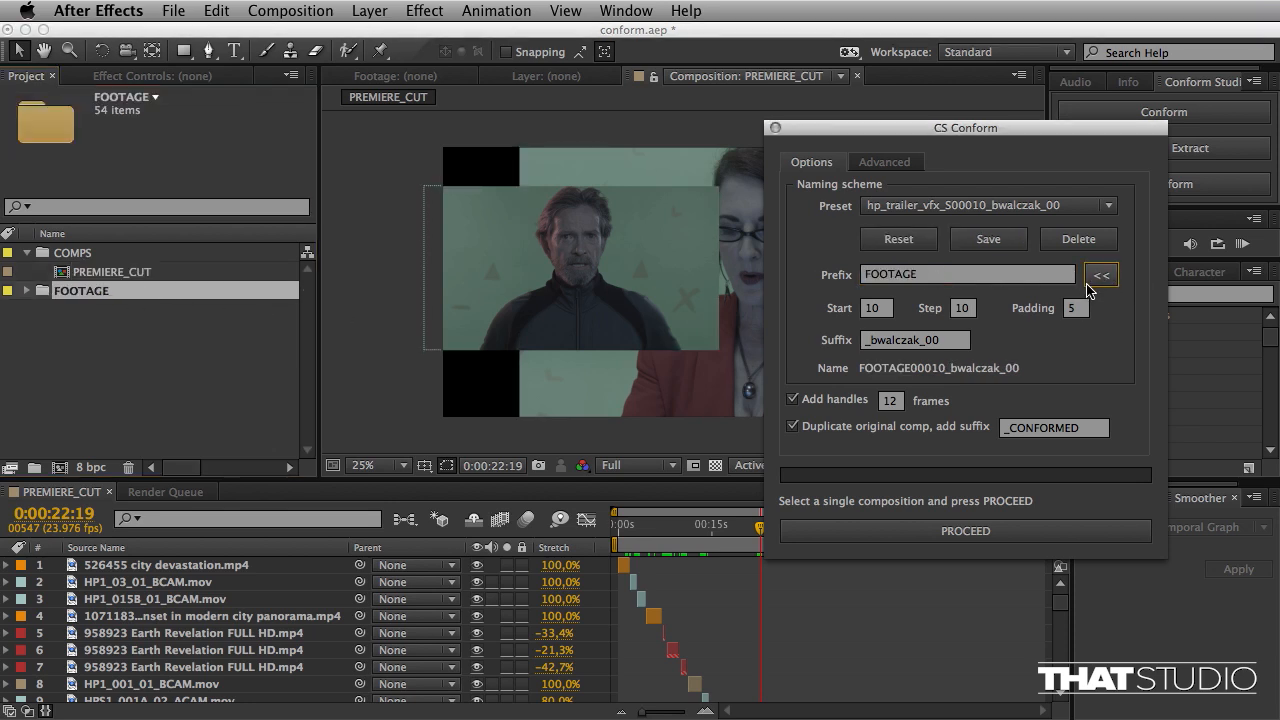
{"action": "left_click", "coordinate": [892, 244]}
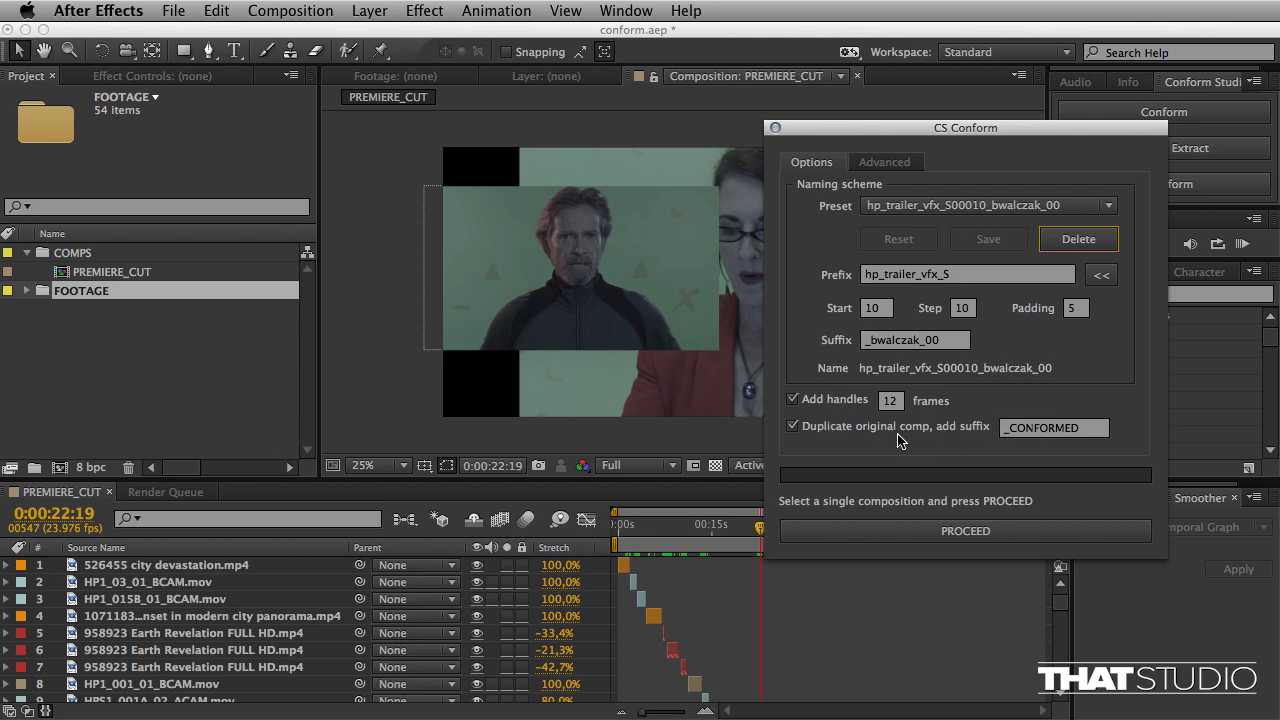
Step: For the PREMIERE_CUT composition, enable Pixel Motion frame blending for time-stretched layers and turn on label inheritance
{"action": "left_click", "coordinate": [112, 271]}
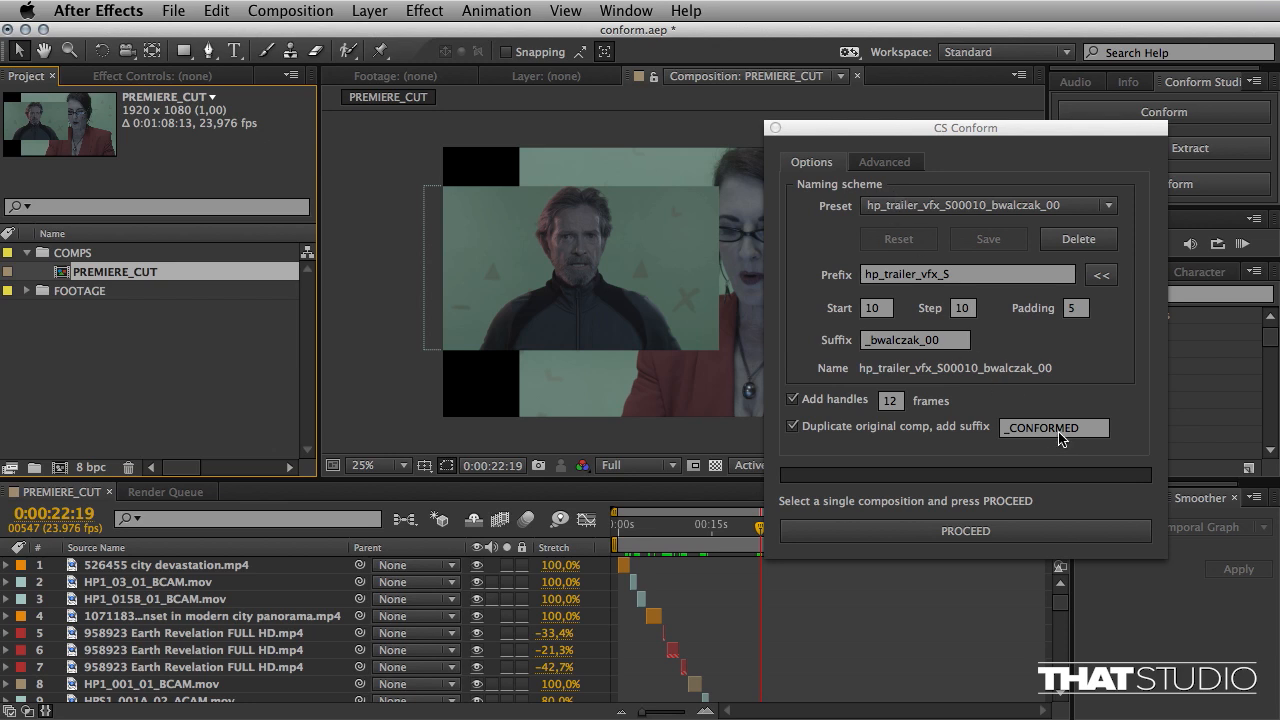
{"action": "left_click", "coordinate": [888, 163]}
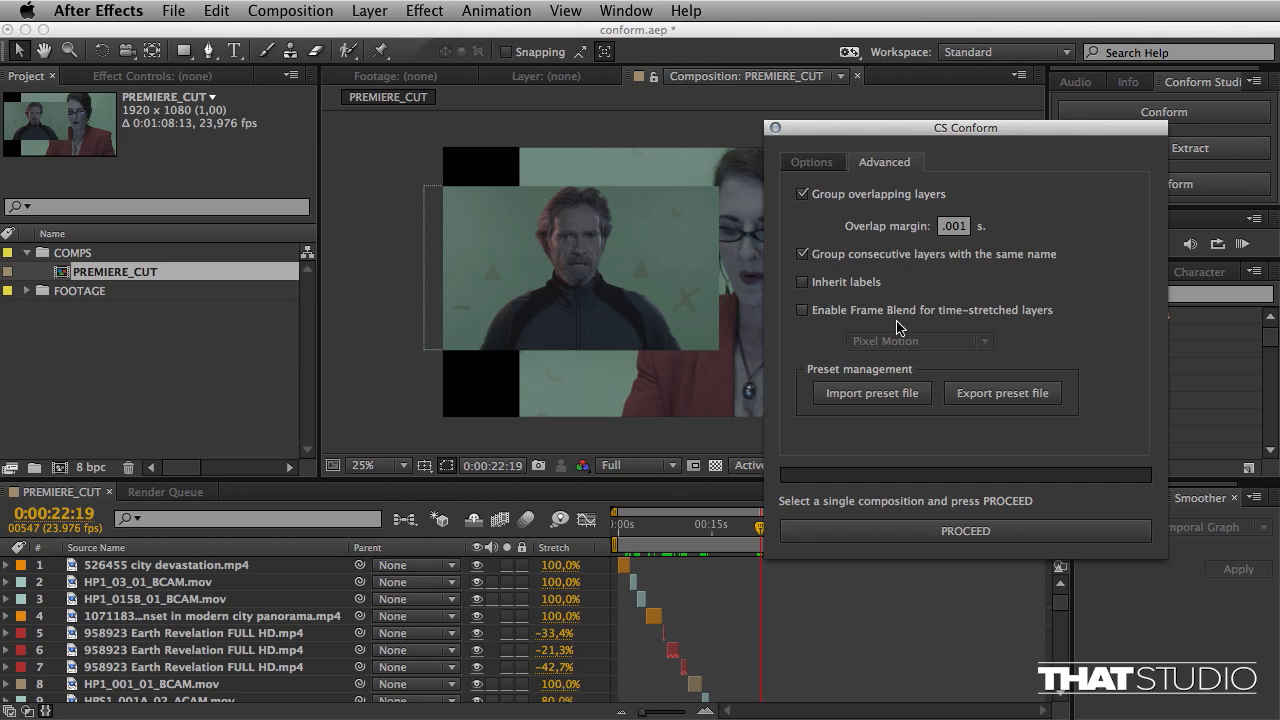
{"action": "left_click", "coordinate": [847, 313]}
{"action": "left_click", "coordinate": [940, 343]}
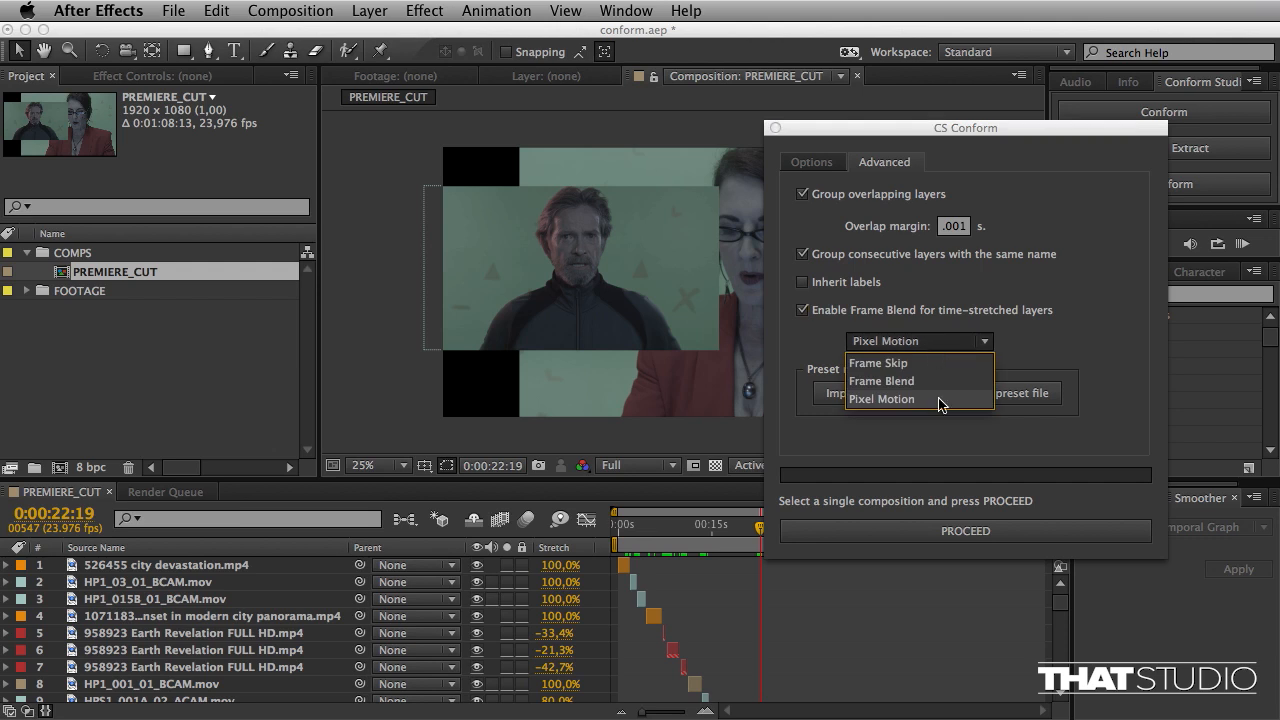
{"action": "left_click", "coordinate": [874, 364]}
{"action": "left_click", "coordinate": [877, 342]}
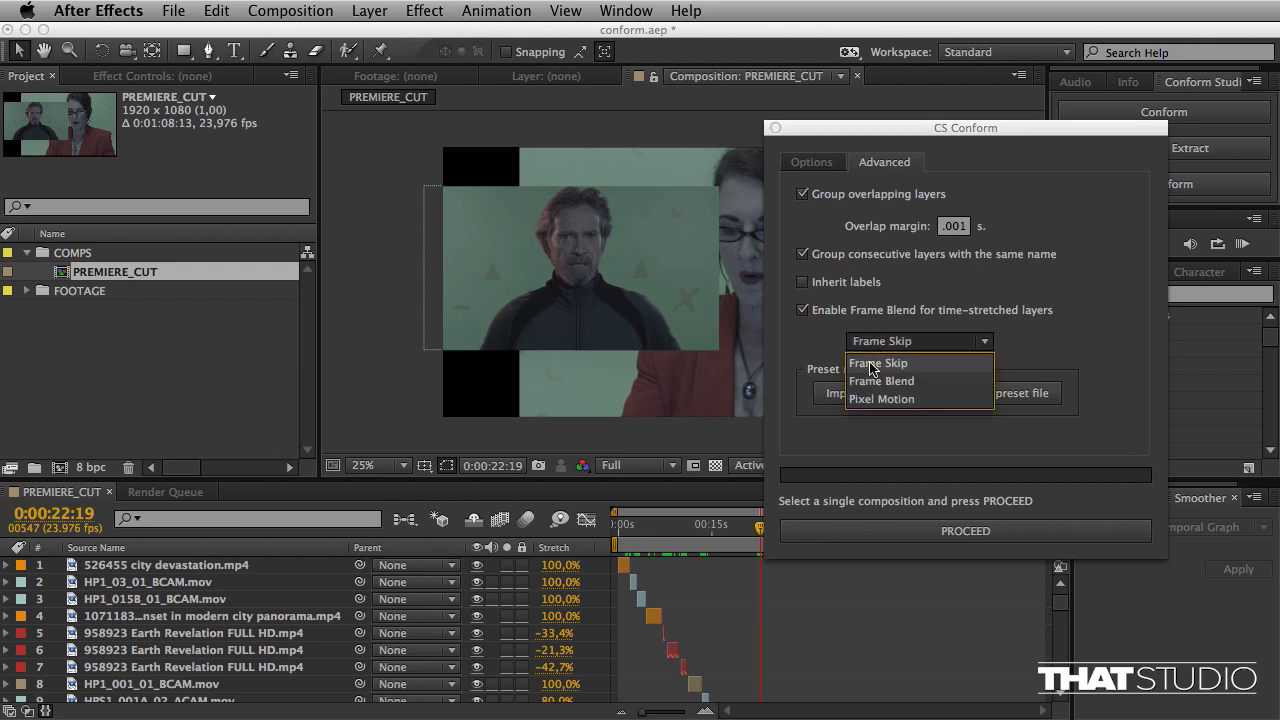
{"action": "left_click", "coordinate": [880, 399]}
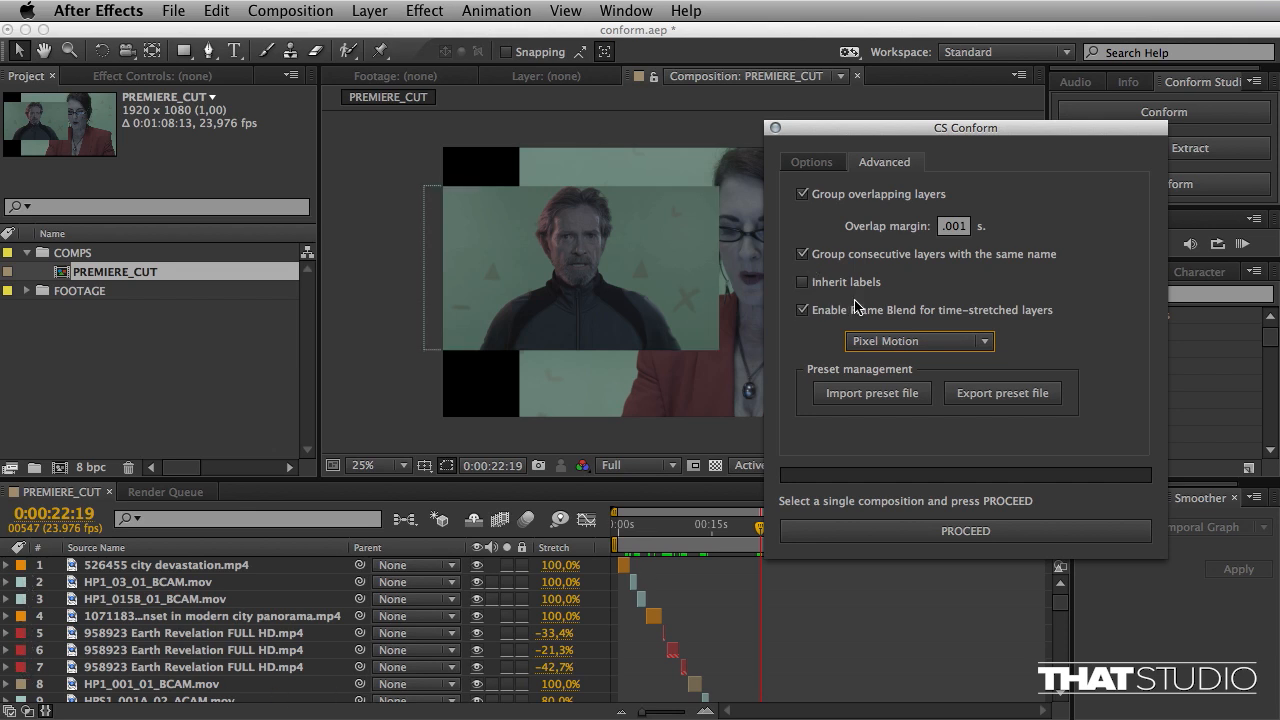
{"action": "left_click", "coordinate": [806, 284]}
Step: Select the three consecutive 958923 Earth Revelation FULL HD.mp4 layers and examine the overlapping layers further down the timeline
{"action": "left_click", "coordinate": [218, 637]}
{"action": "left_click", "coordinate": [214, 669], "text": "shift"}
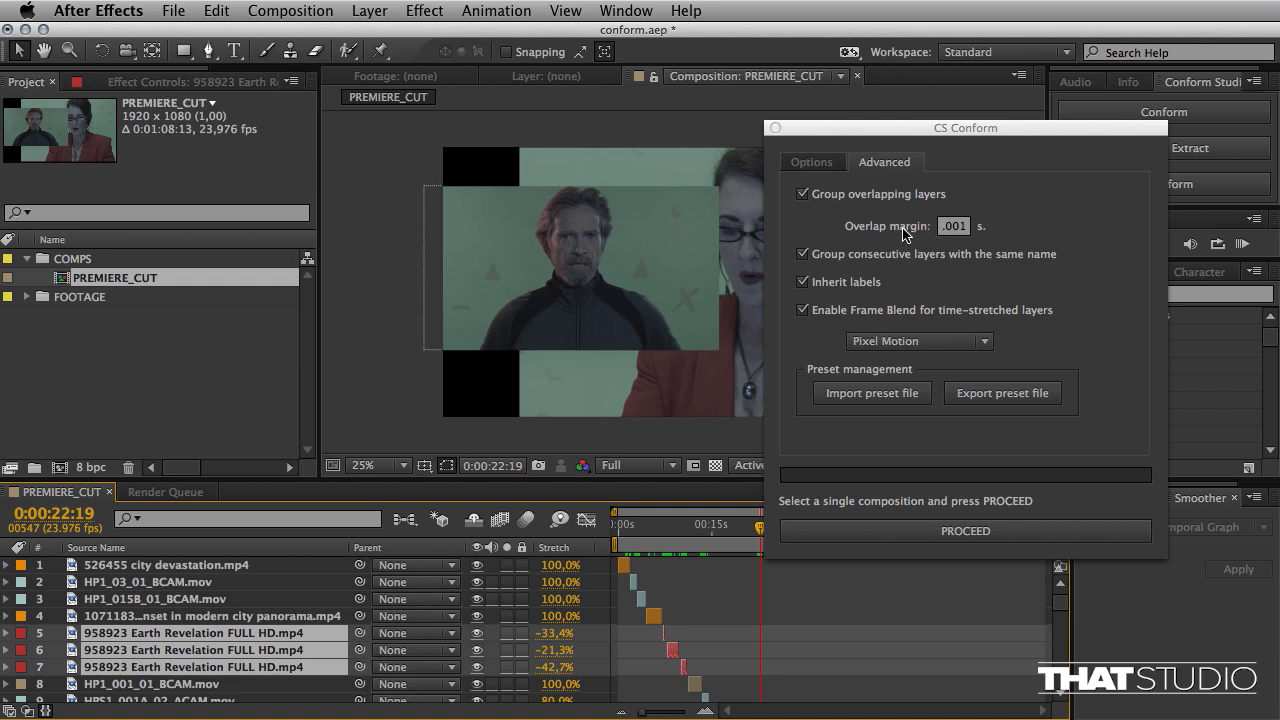
{"action": "scroll", "coordinate": [1063, 619], "scroll_direction": "down", "scroll_amount": 5}
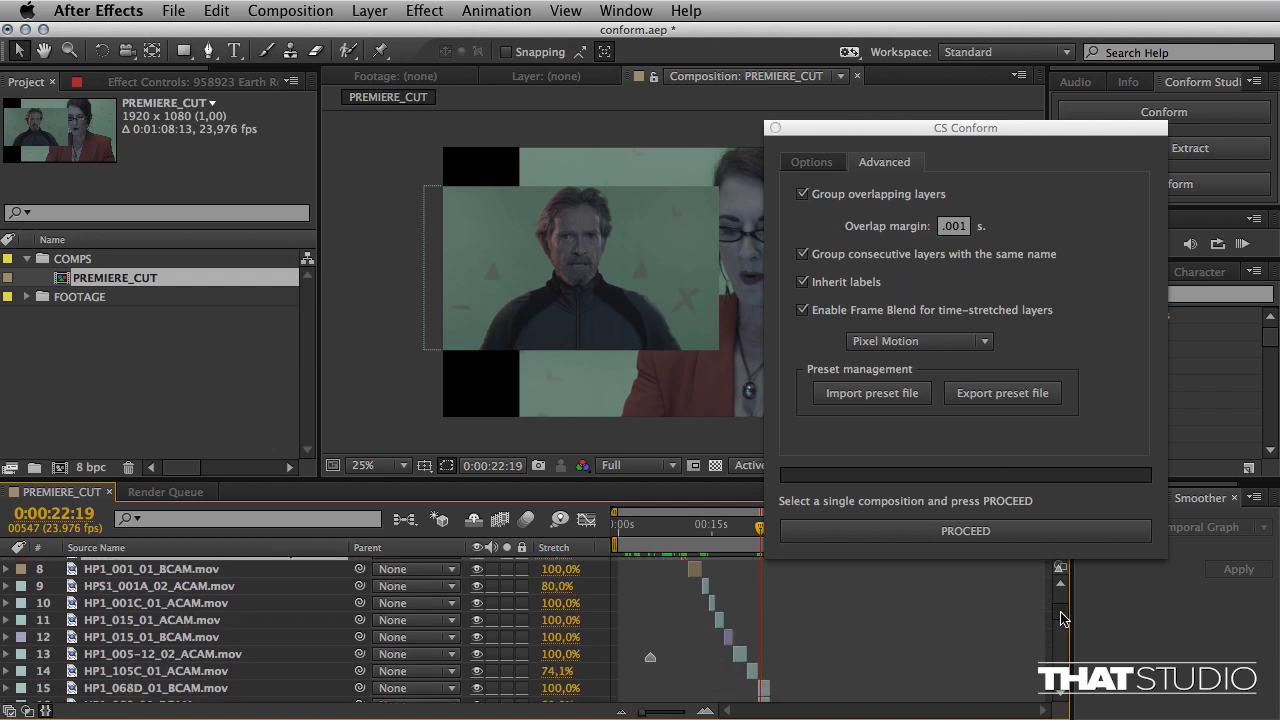
{"action": "scroll", "coordinate": [1000, 630], "scroll_direction": "down", "scroll_amount": 3}
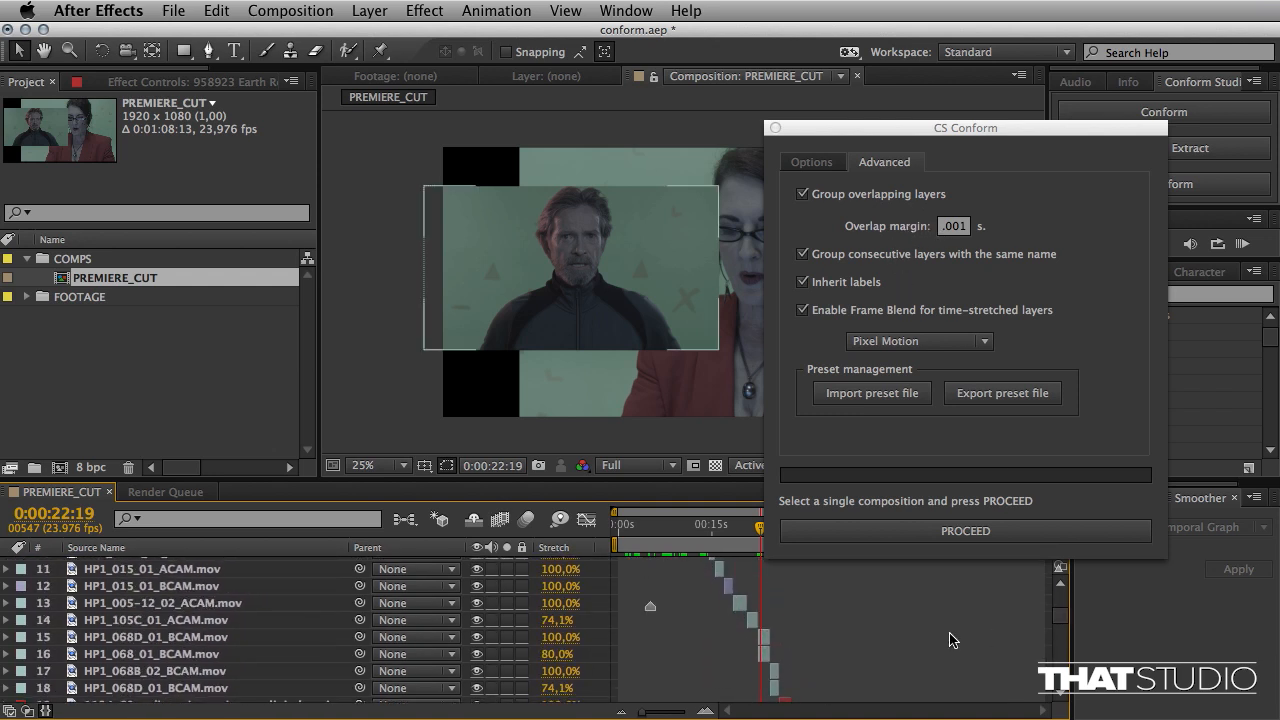
Step: Check the overlapping HP1_068D_01_BCAM.mov and HP1_068_01_BCAM.mov layers, and conform PREMIERE_CUT with the current naming preset and 12-frame handles
{"action": "left_click", "coordinate": [764, 637]}
{"action": "left_click", "coordinate": [763, 655]}
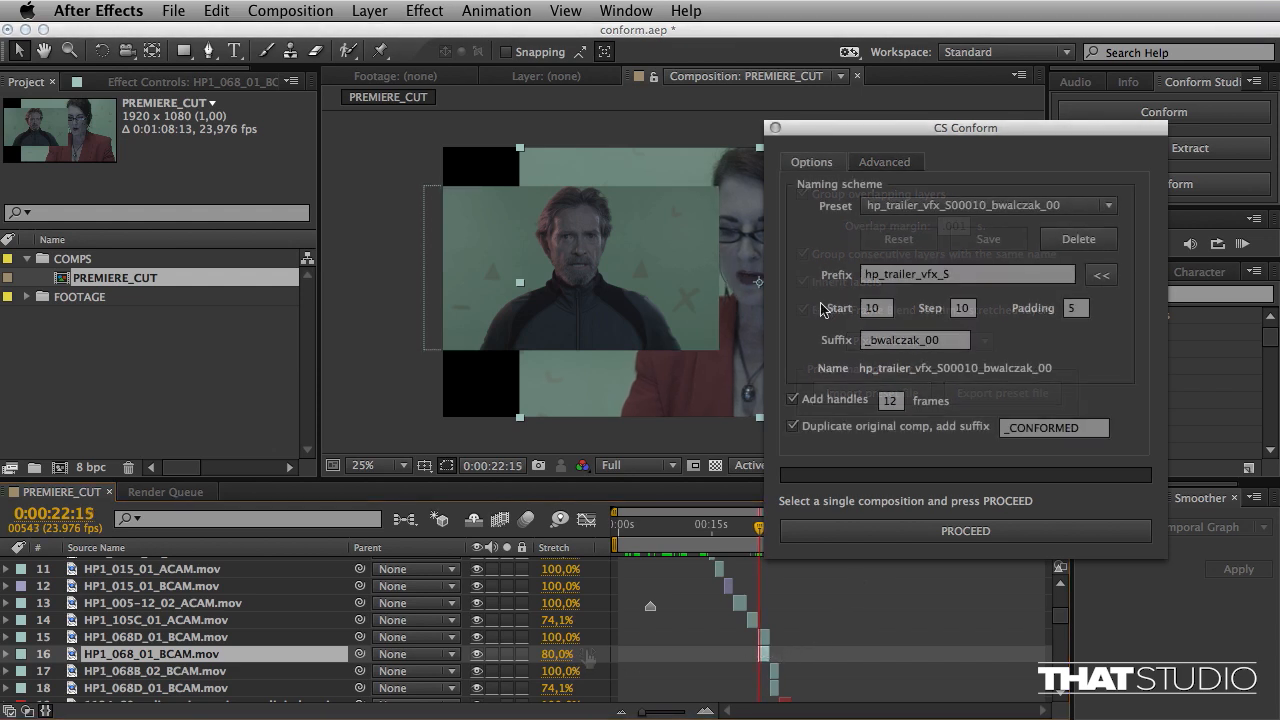
{"action": "left_click", "coordinate": [925, 538]}
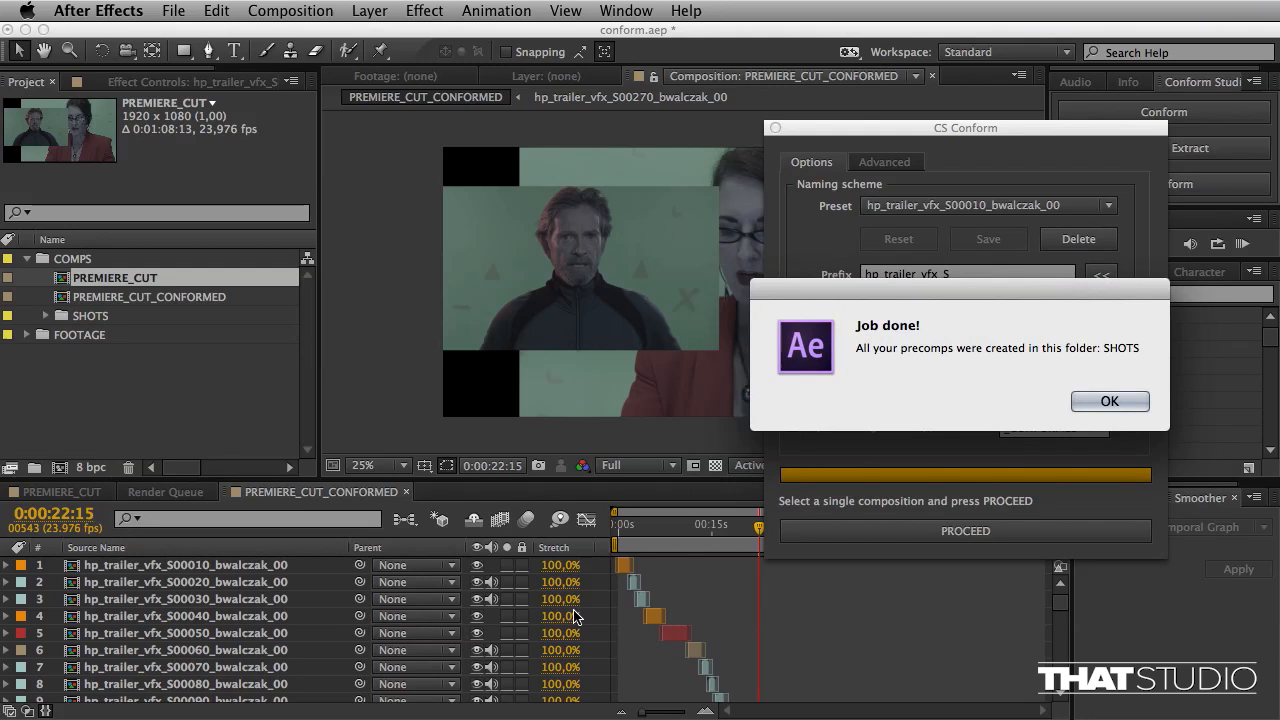
{"action": "left_click", "coordinate": [1105, 402]}
Step: Look through the generated shot comps in the SHOTS folder, and select the PREMIERE_CUT_CONFORMED composition
{"action": "left_click", "coordinate": [46, 316]}
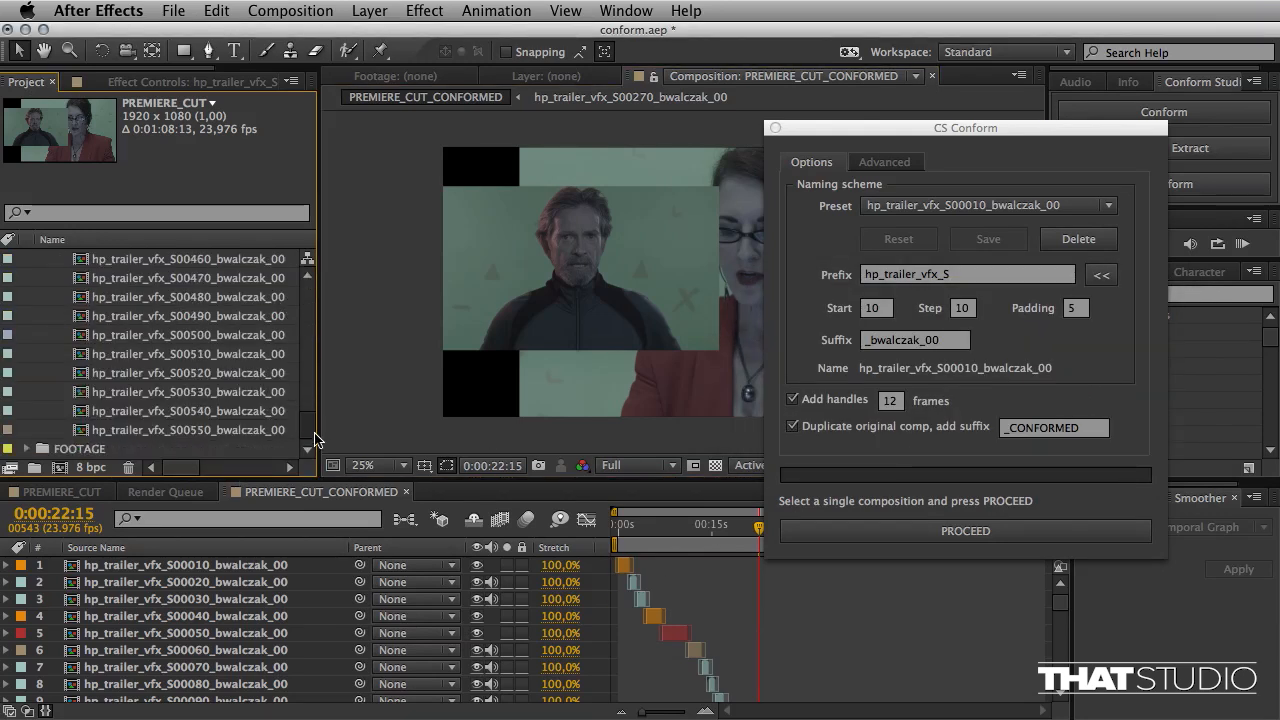
{"action": "scroll", "coordinate": [310, 325], "scroll_direction": "up", "scroll_amount": 2}
{"action": "left_click", "coordinate": [46, 316]}
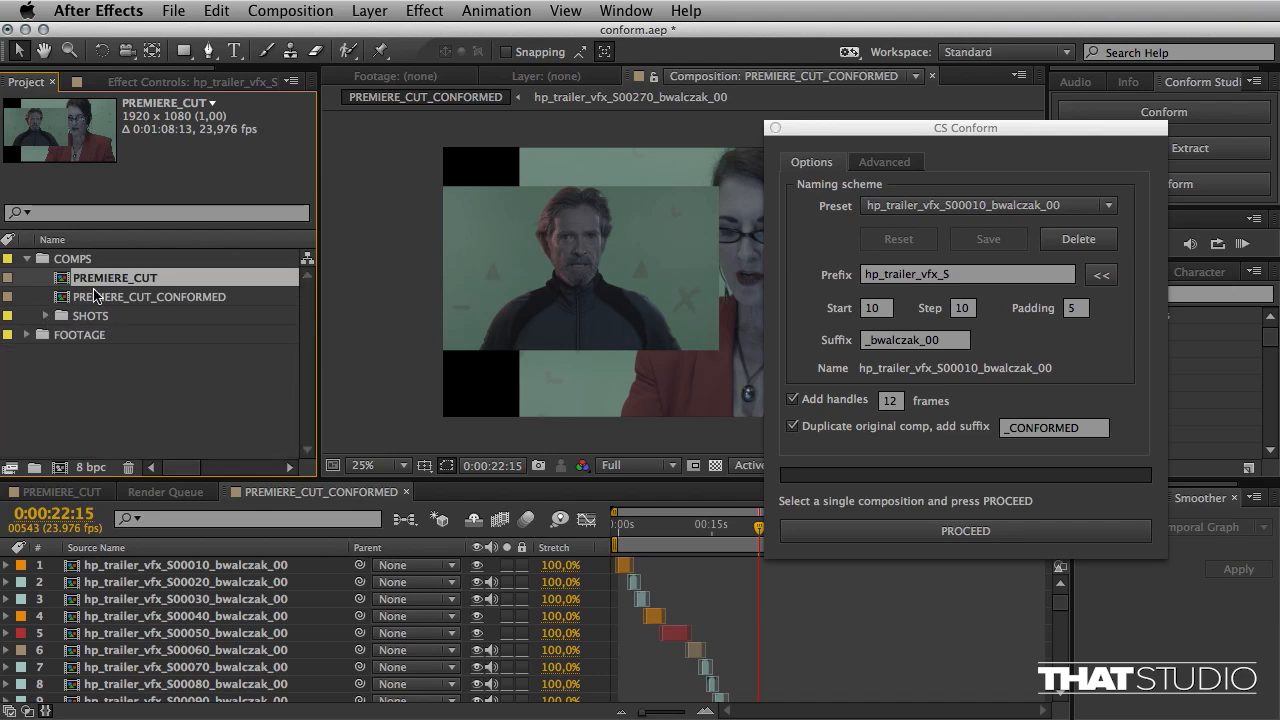
{"action": "left_click", "coordinate": [80, 296]}
Step: Open the red-labelled S00050 shot comp from the conformed timeline and show the layer switches columns for its layers
{"action": "double_click", "coordinate": [678, 641]}
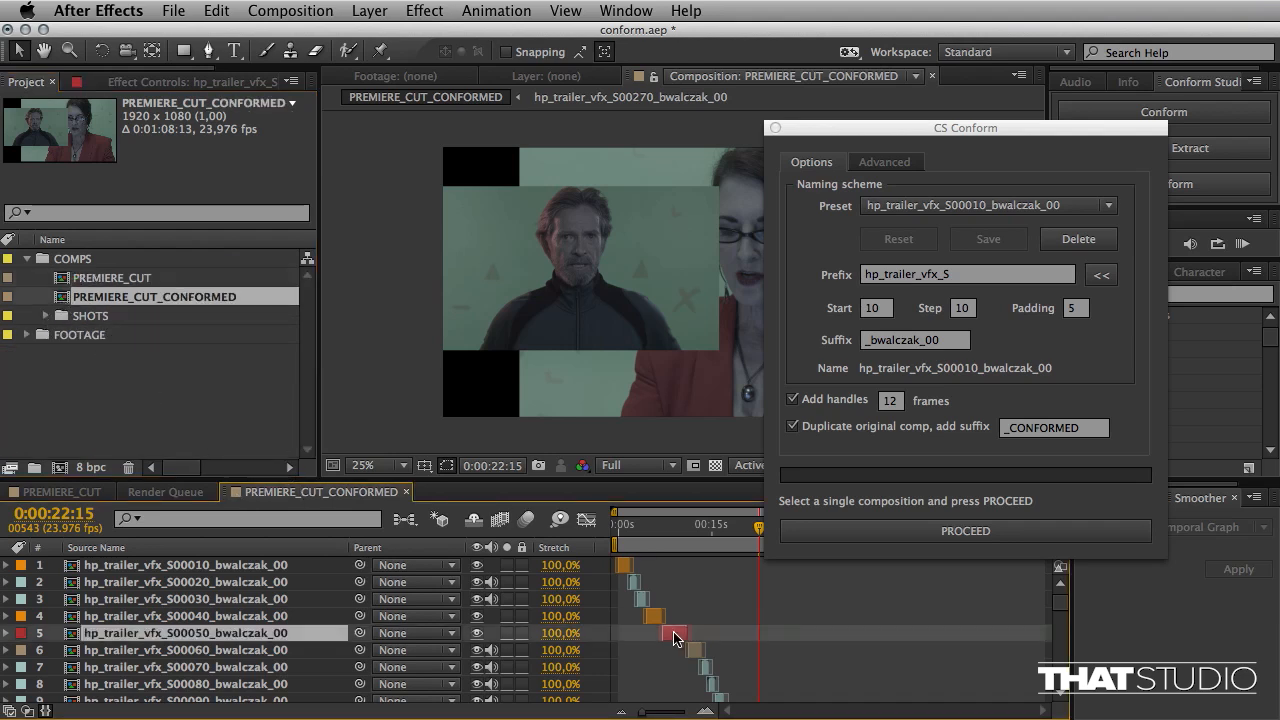
{"action": "left_click", "coordinate": [27, 711]}
{"action": "left_click", "coordinate": [27, 711]}
{"action": "left_click", "coordinate": [8, 711]}
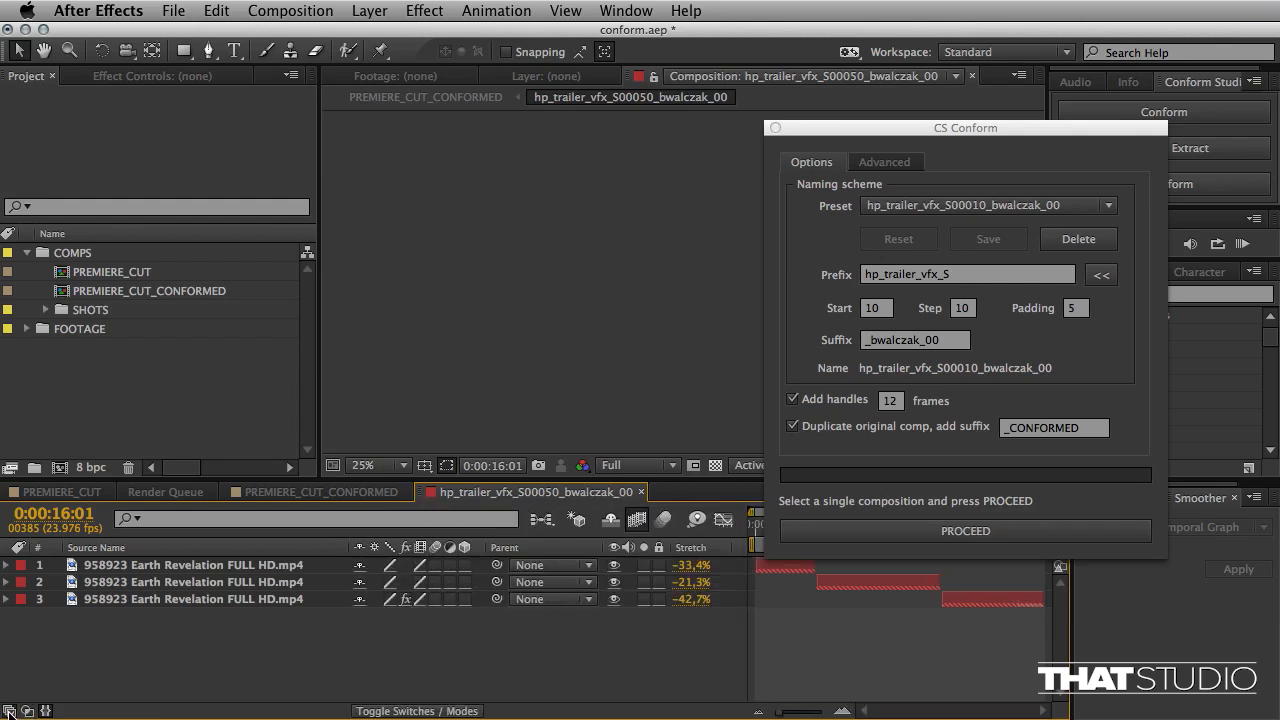